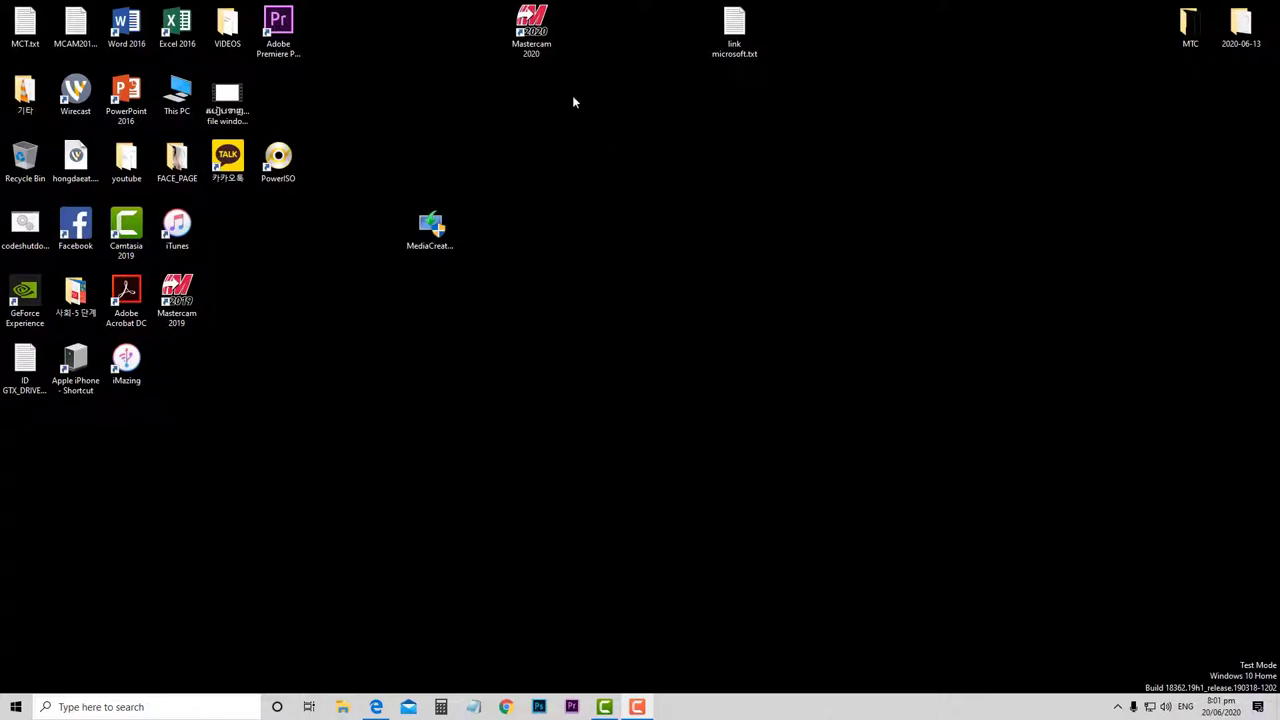
pyautogui.rightClick(582, 135)
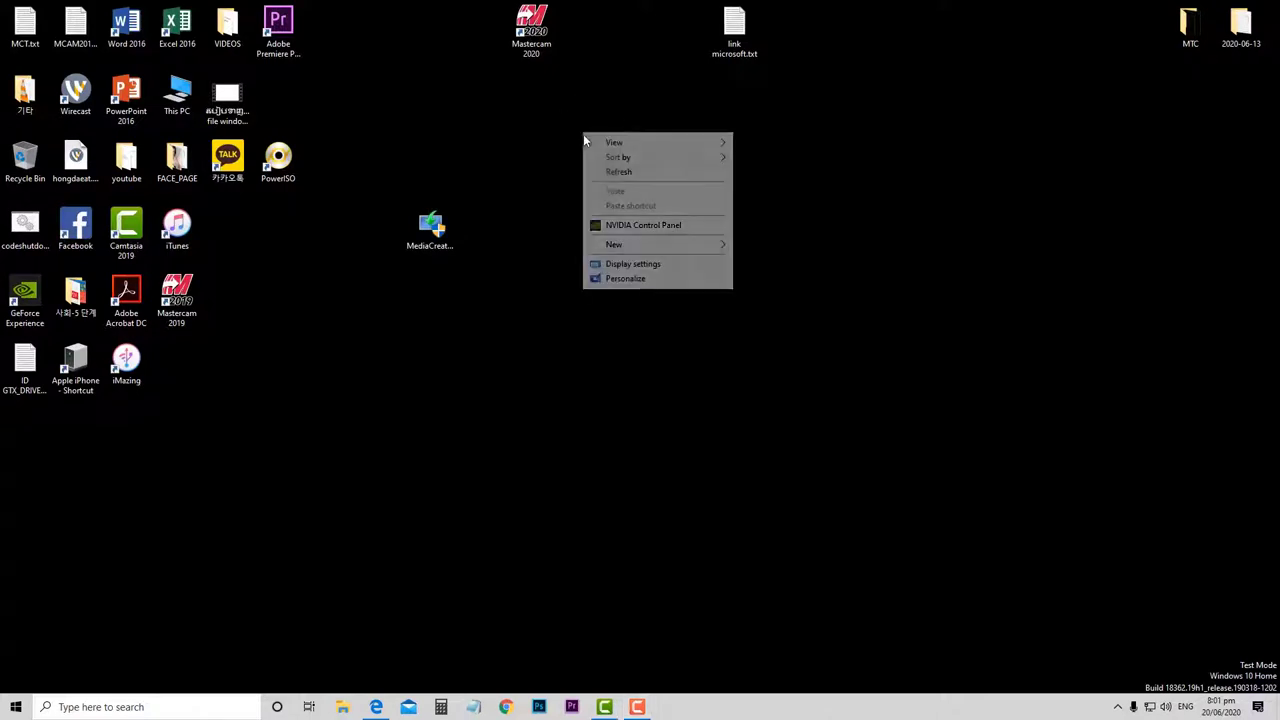
pyautogui.click(605, 173)
pyautogui.rightClick(601, 80)
pyautogui.click(618, 118)
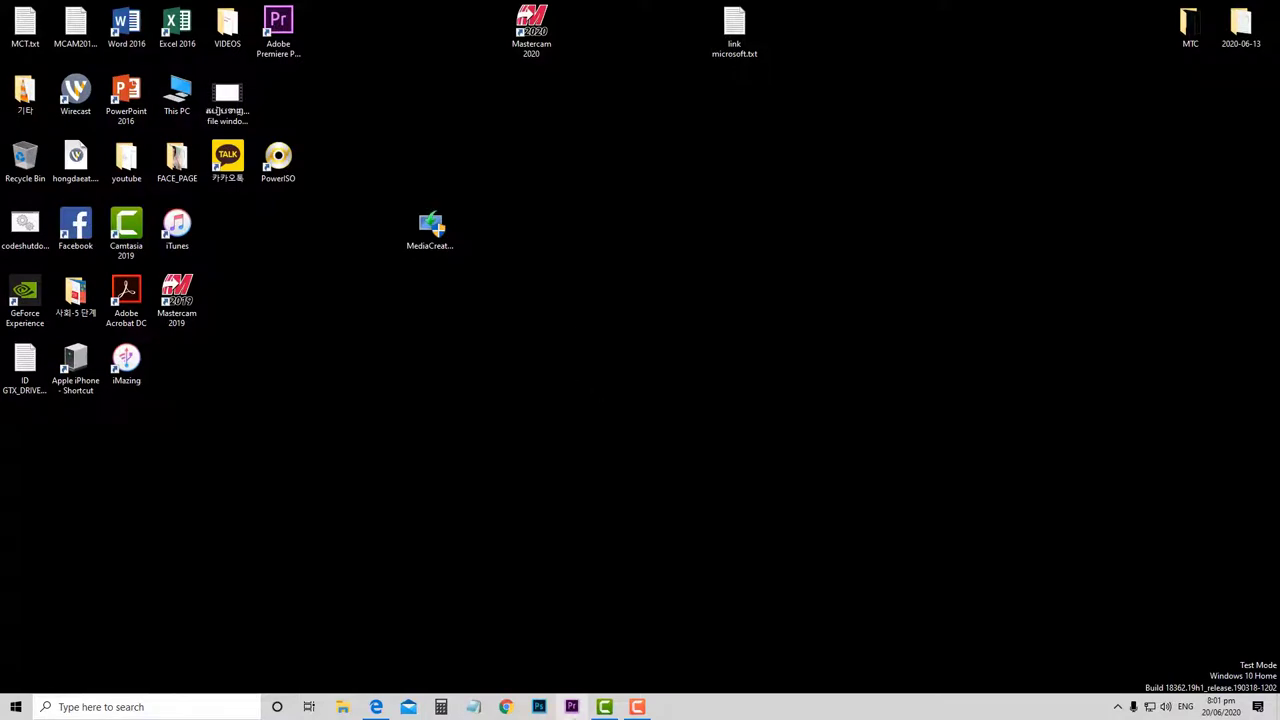
pyautogui.rightClick(634, 139)
pyautogui.click(662, 172)
# Open Chrome, search Google for "windows10", and open Microsoft's Download Windows 10 Disc Image (ISO File) result.
pyautogui.click(505, 707)
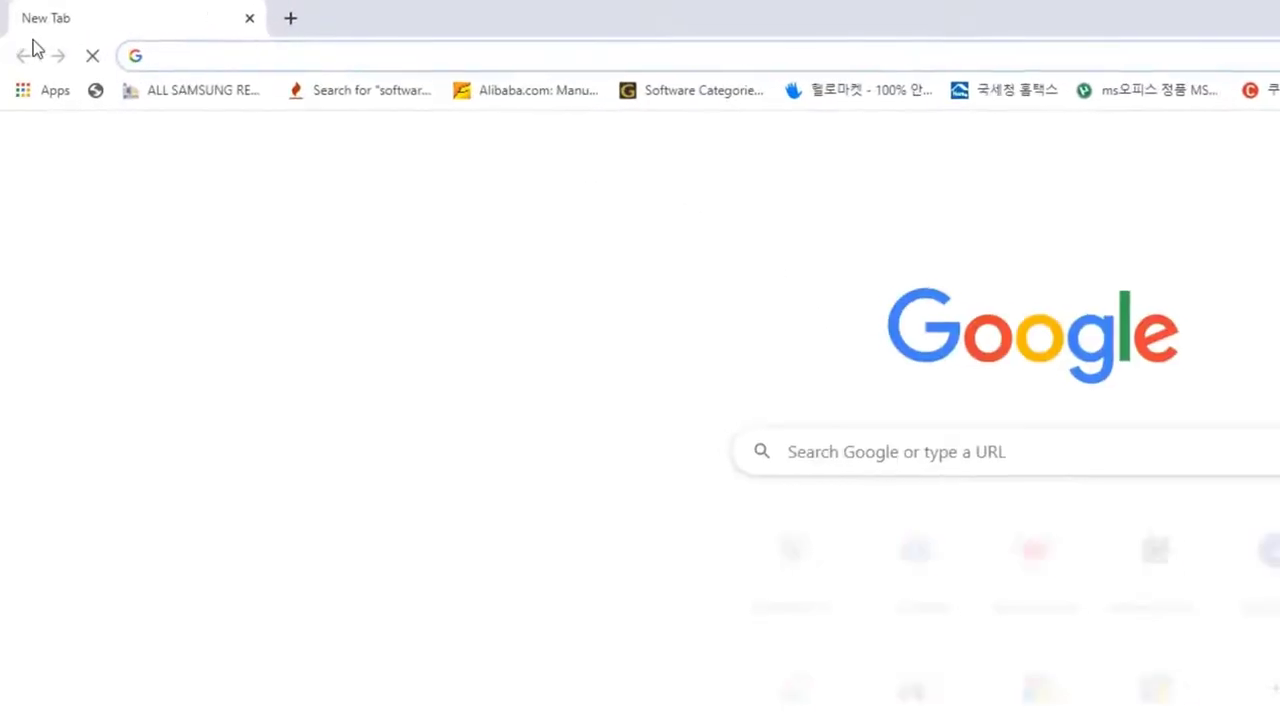
pyautogui.click(347, 56)
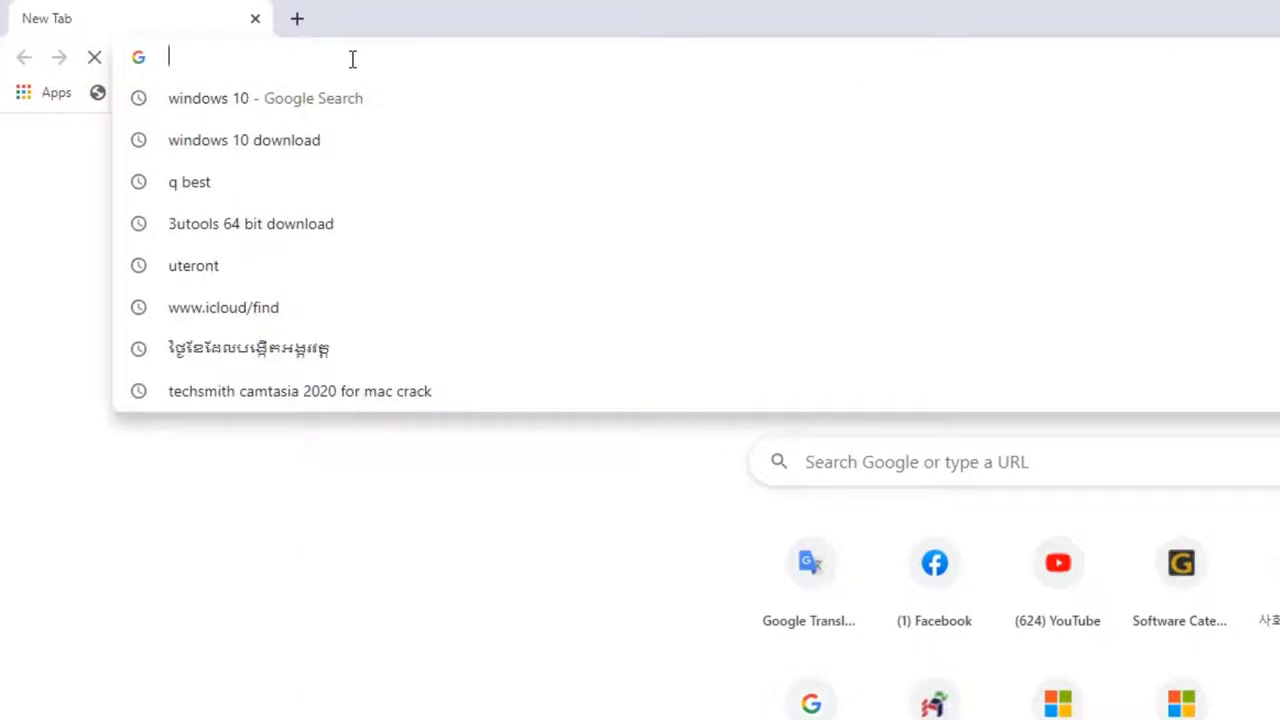
pyautogui.write('windows')
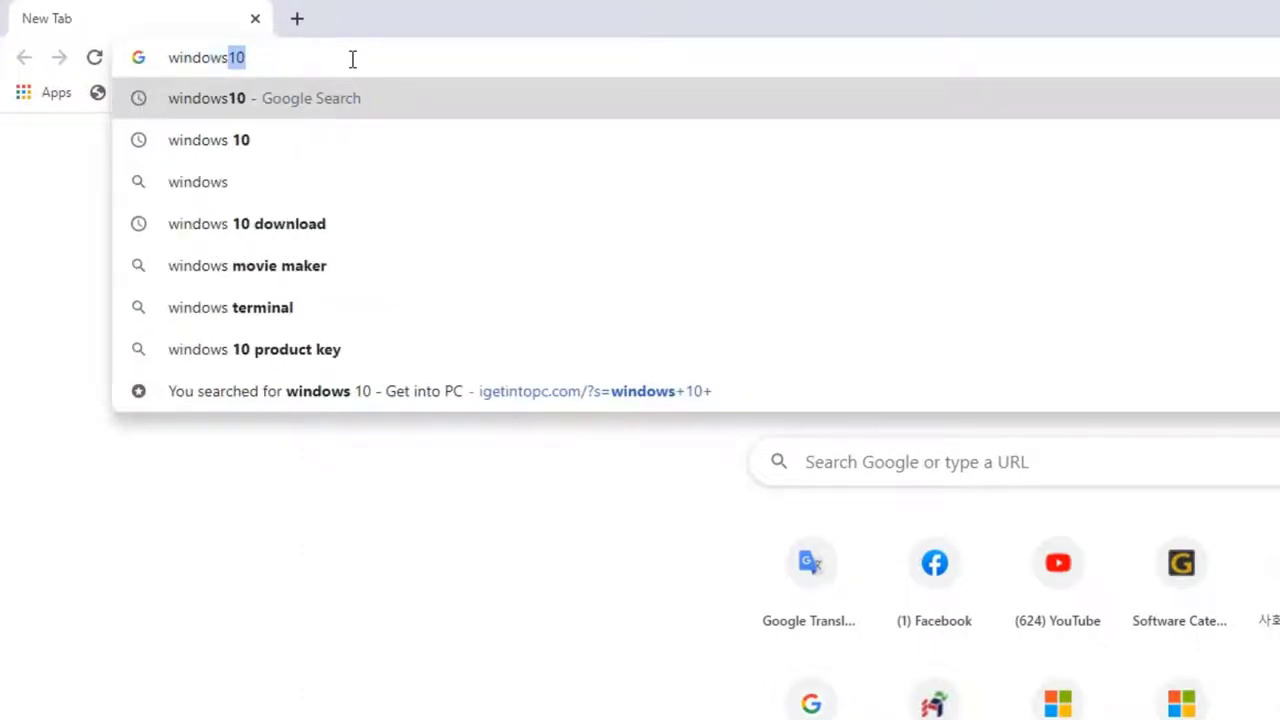
pyautogui.write('10')
pyautogui.press('Return')
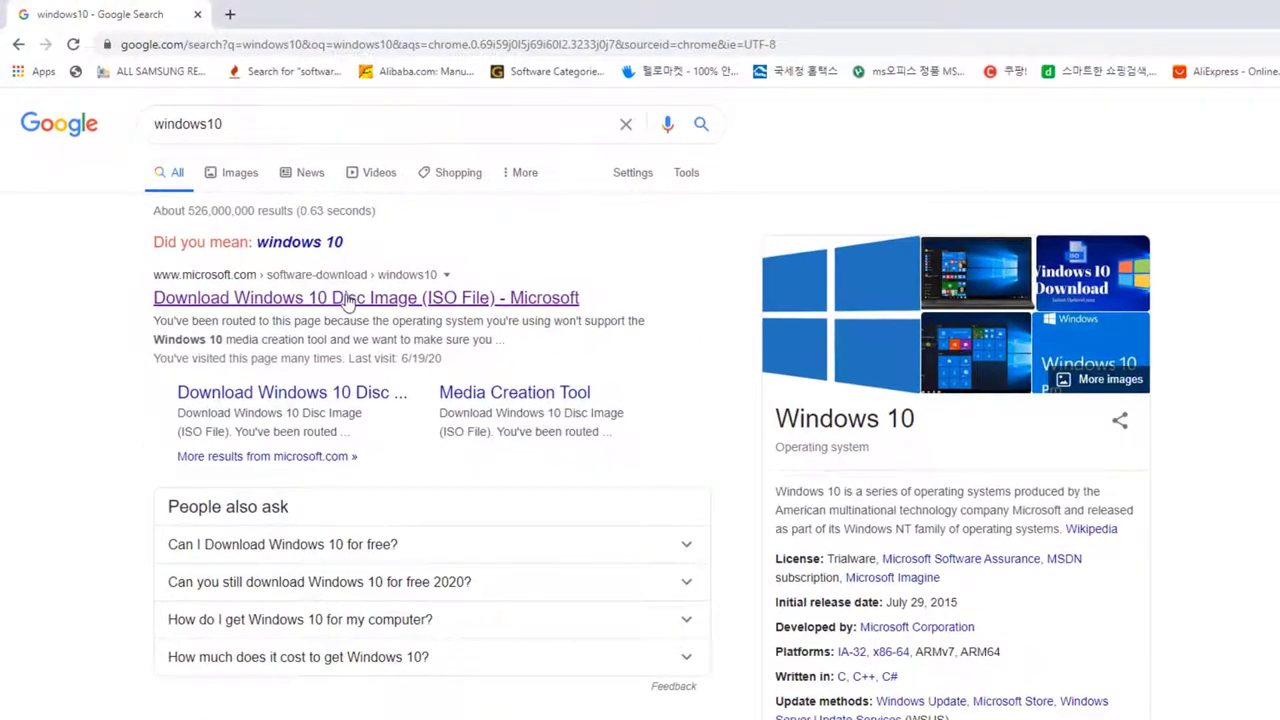
pyautogui.click(348, 301)
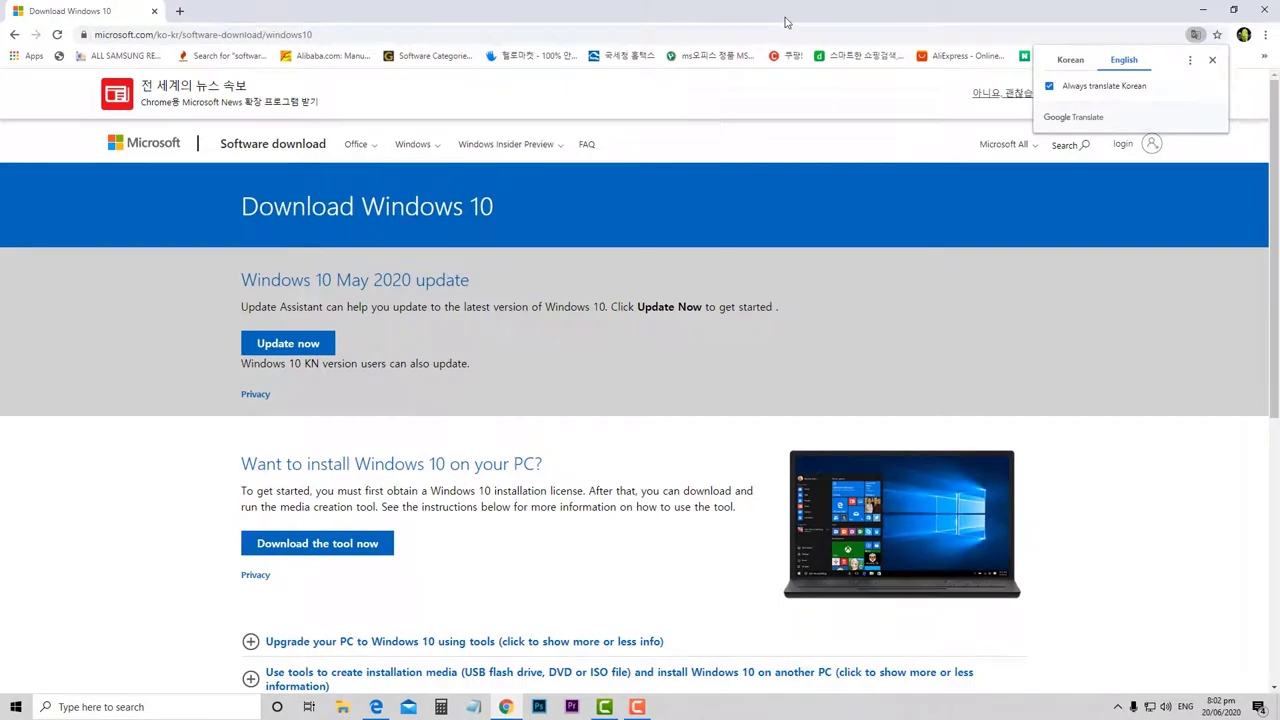
# Switch the browser to a smaller window and minimize it to get back to the desktop.
pyautogui.click(1203, 10)
pyautogui.click(506, 707)
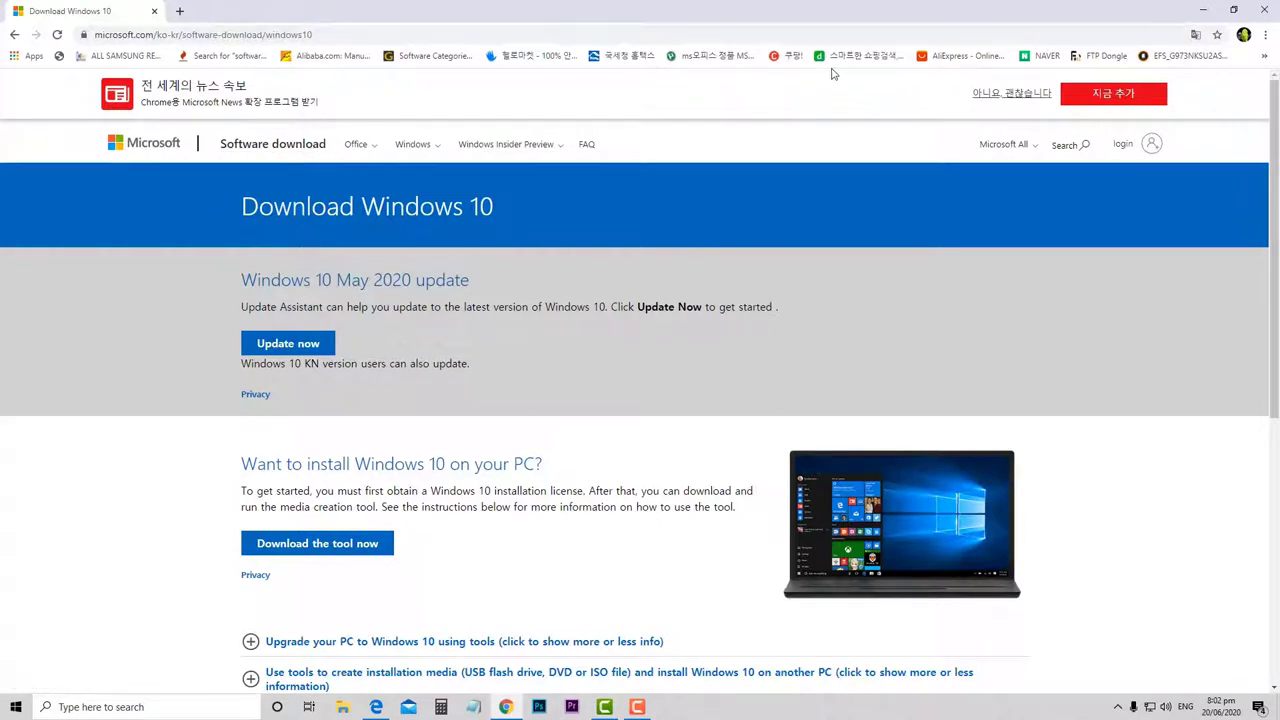
pyautogui.click(506, 707)
pyautogui.click(507, 707)
pyautogui.click(1234, 9)
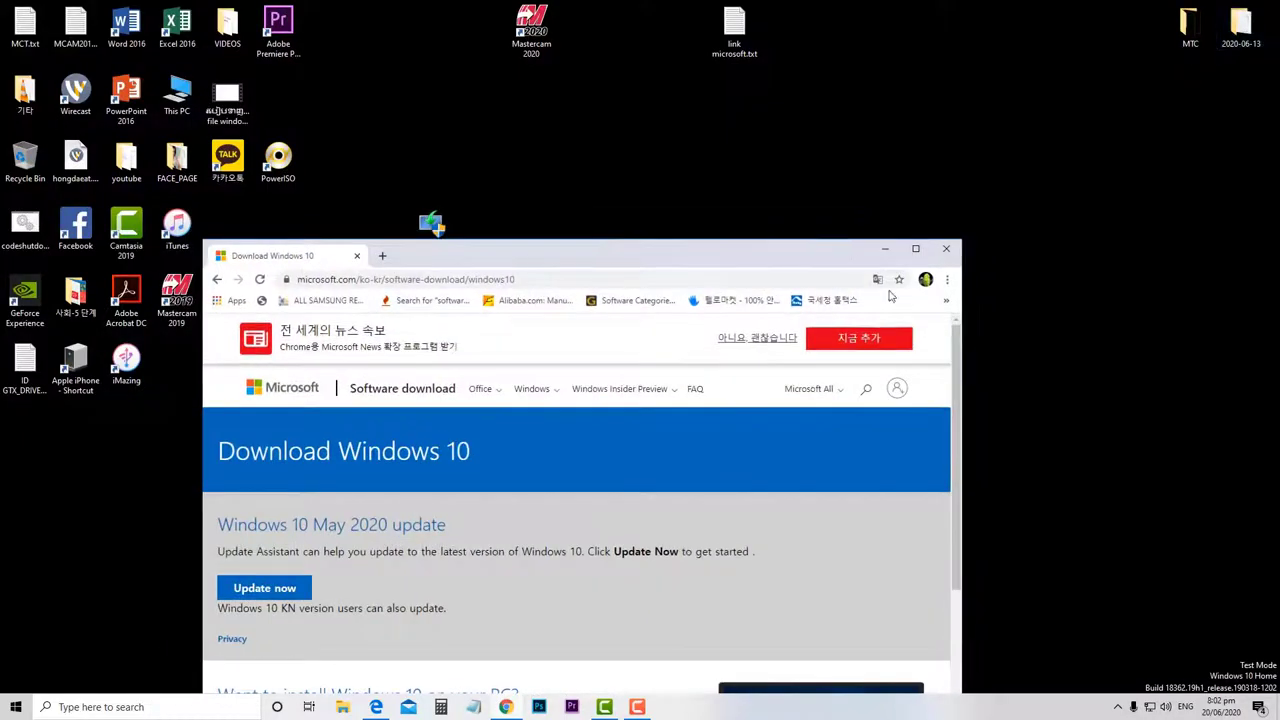
pyautogui.click(885, 249)
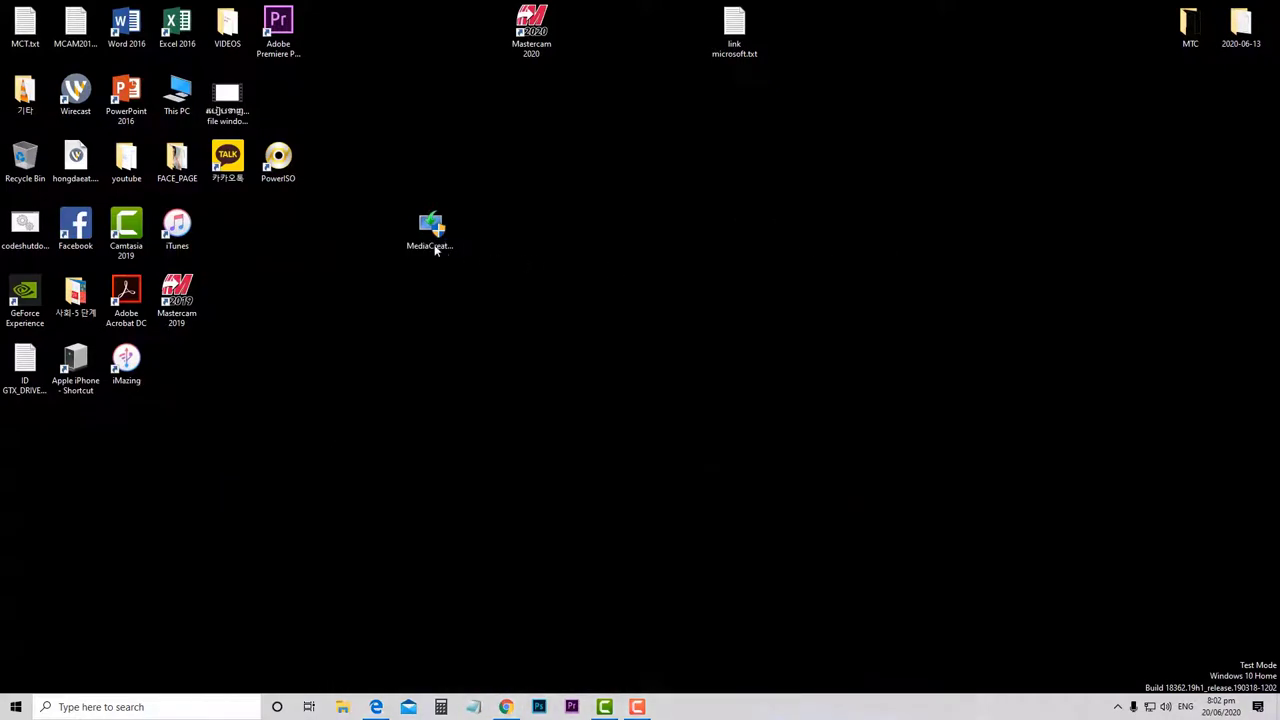
# Move the Media Creation Tool icon directly below the Mastercam 2020 icon and refresh the desktop.
pyautogui.moveTo(435, 250); pyautogui.dragTo(535, 112)
pyautogui.rightClick(789, 163)
pyautogui.click(810, 205)
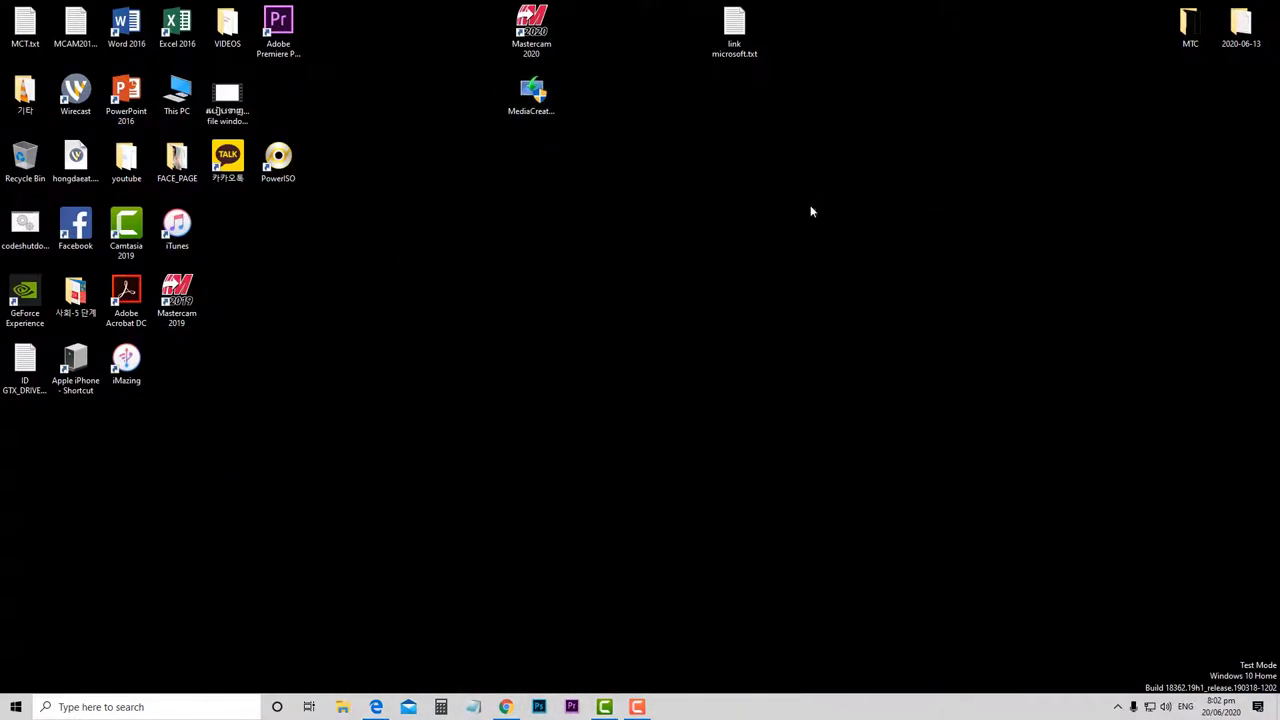
pyautogui.rightClick(812, 192)
pyautogui.click(850, 232)
# Launch the Media Creation Tool and accept the Microsoft software license terms.
pyautogui.doubleClick(535, 92)
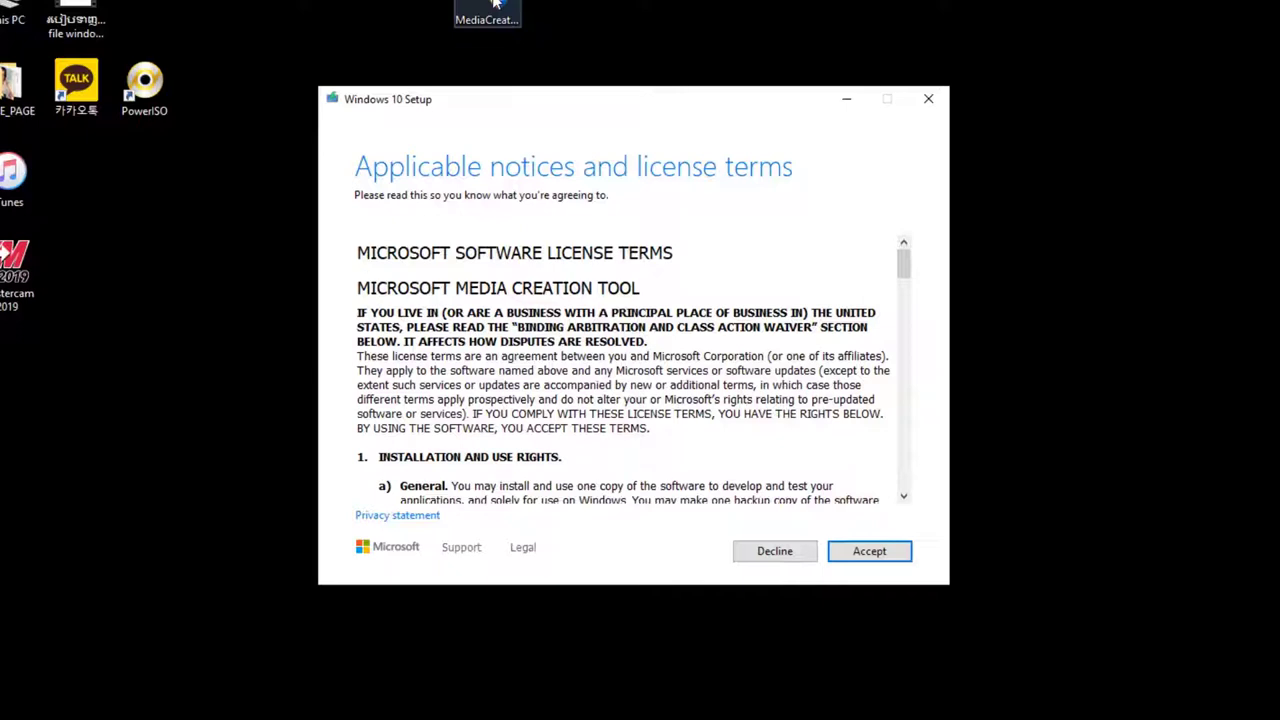
pyautogui.moveTo(690, 101); pyautogui.dragTo(602, 86)
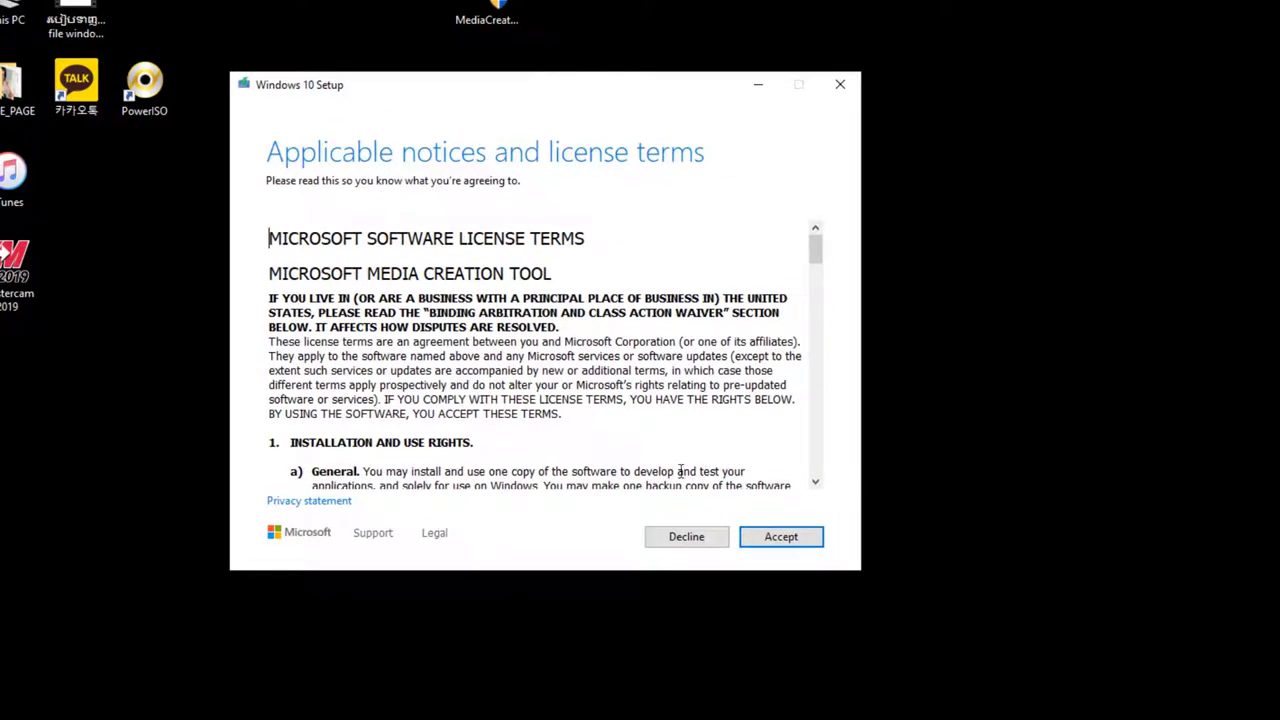
pyautogui.click(789, 543)
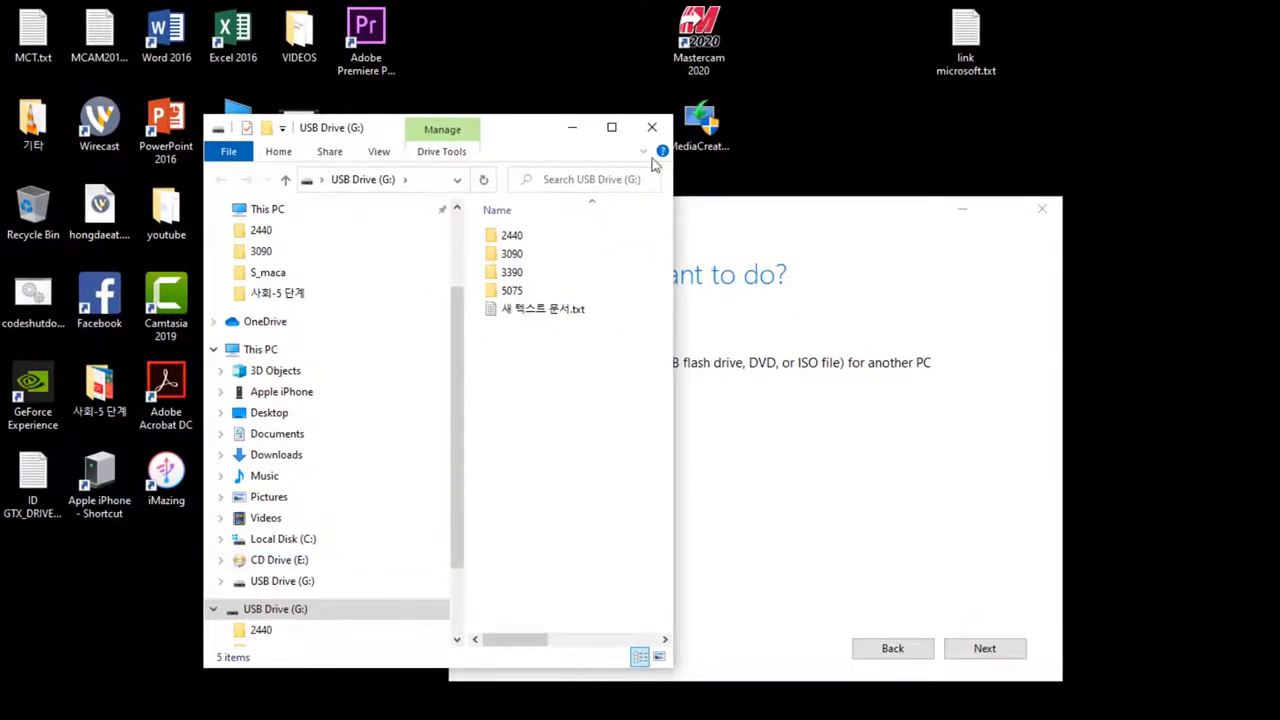
# Check the contents of USB Drive (G:) in File Explorer beside the setup window, and close File Explorer.
pyautogui.click(310, 587)
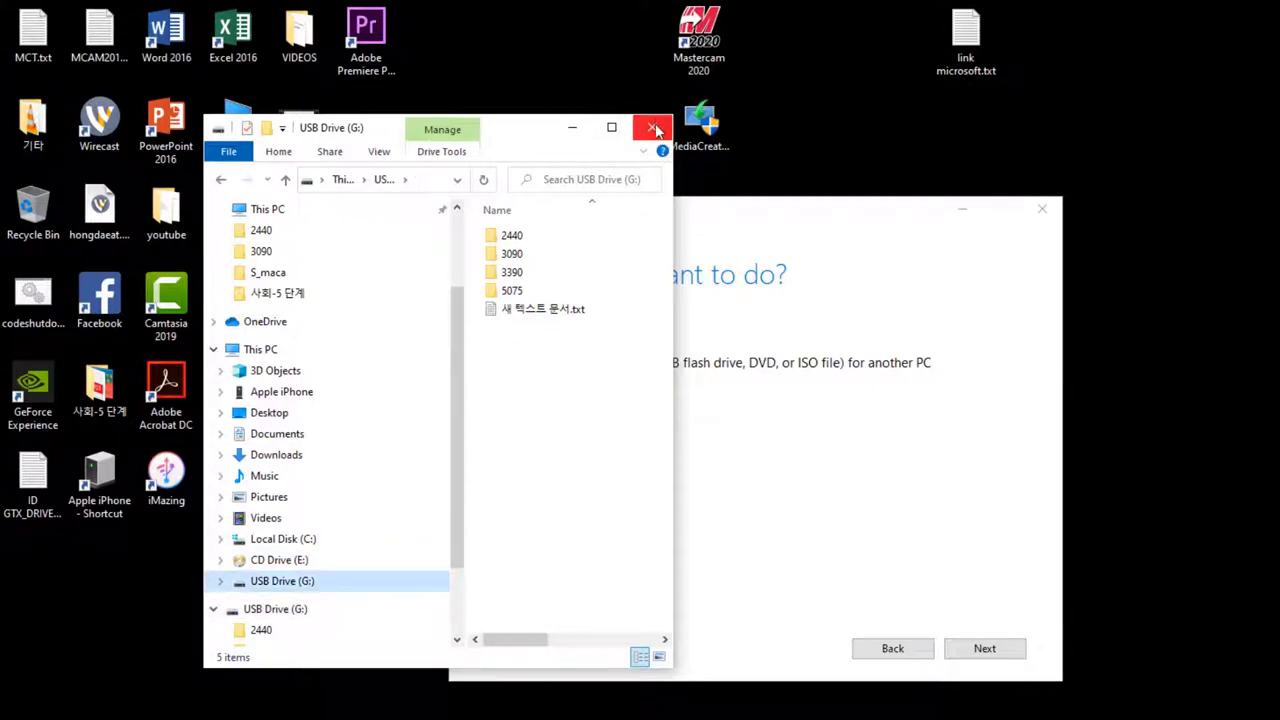
pyautogui.moveTo(514, 137); pyautogui.dragTo(293, 97)
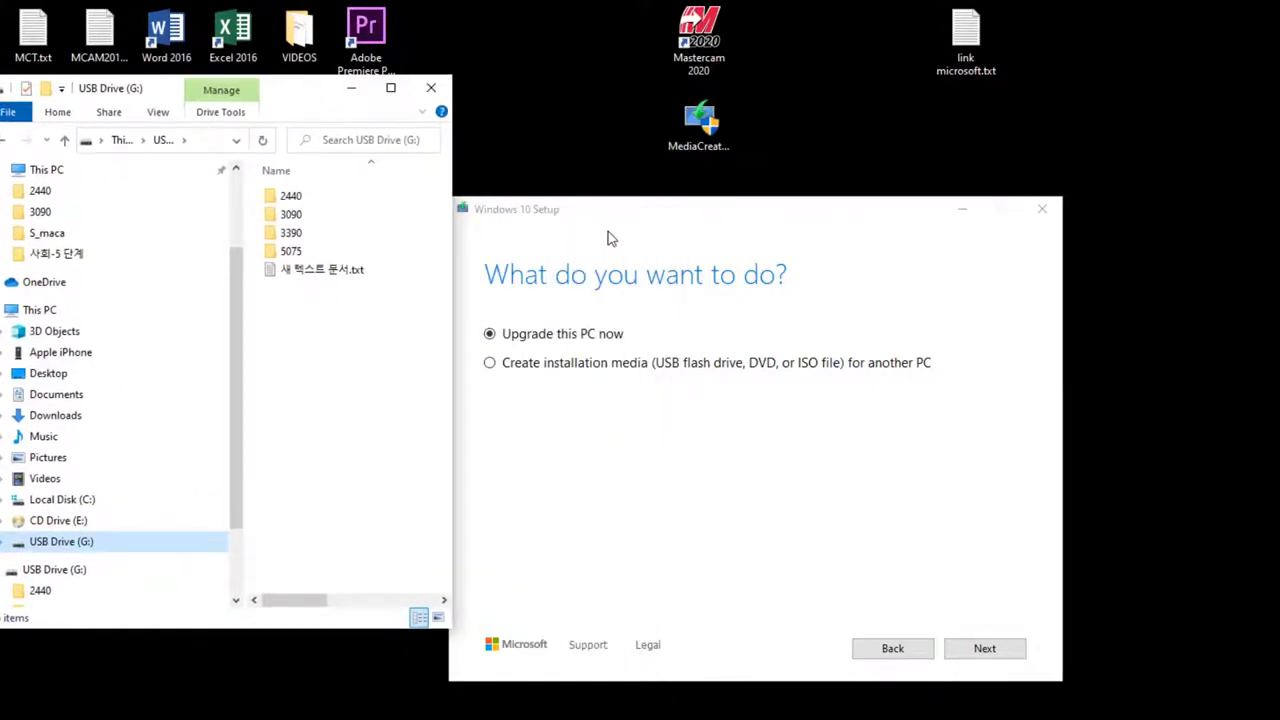
pyautogui.moveTo(610, 237); pyautogui.dragTo(770, 106)
pyautogui.click(431, 87)
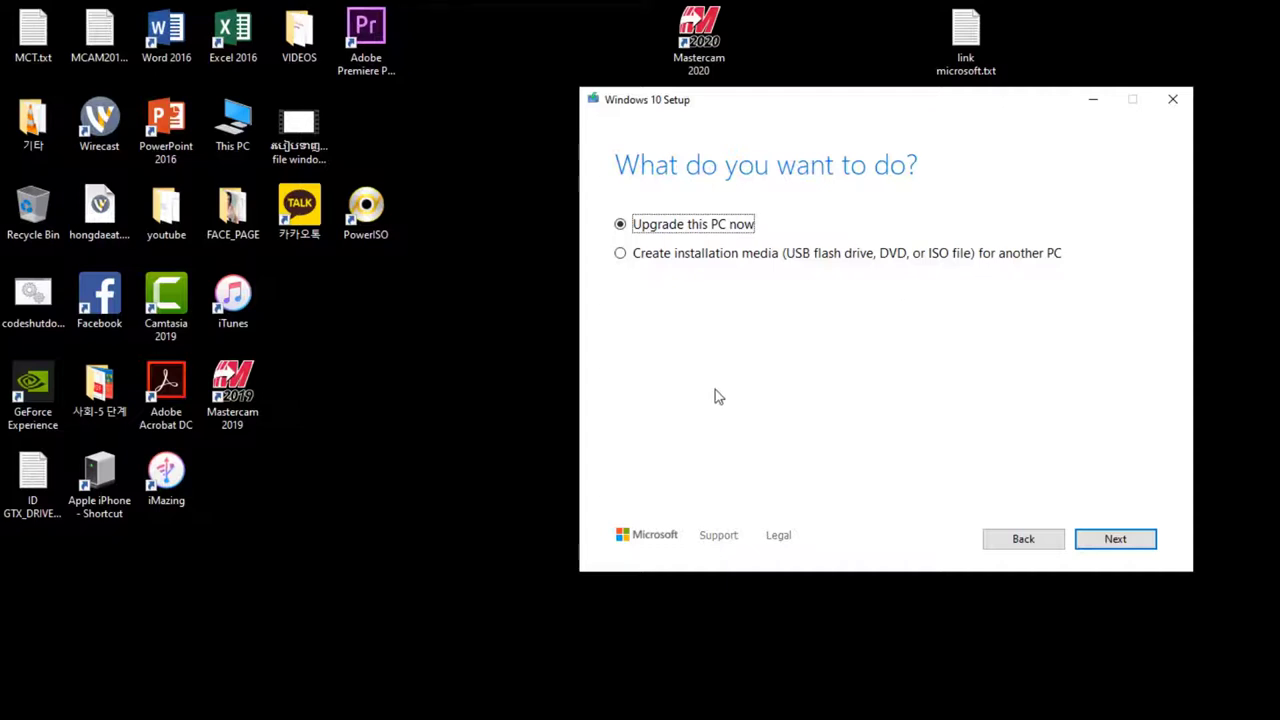
# Choose to create installation media (USB flash drive, DVD, or ISO file) for another PC and continue.
pyautogui.click(645, 254)
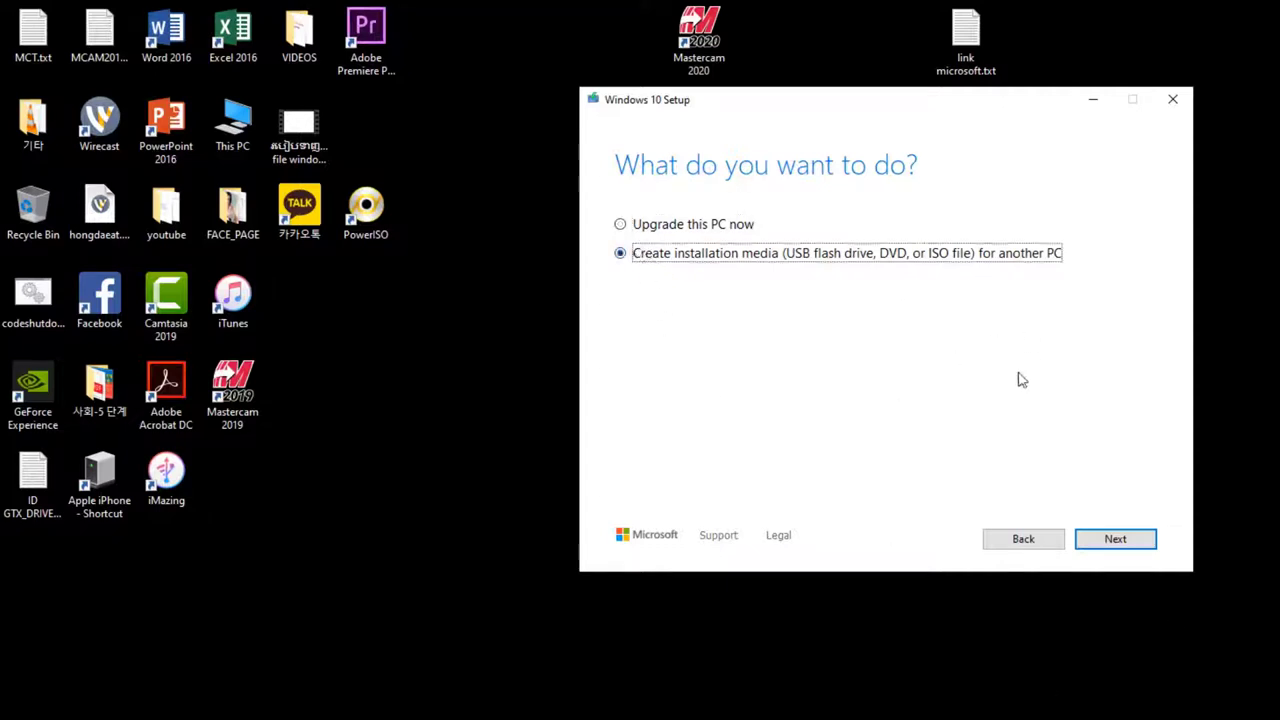
pyautogui.click(1115, 540)
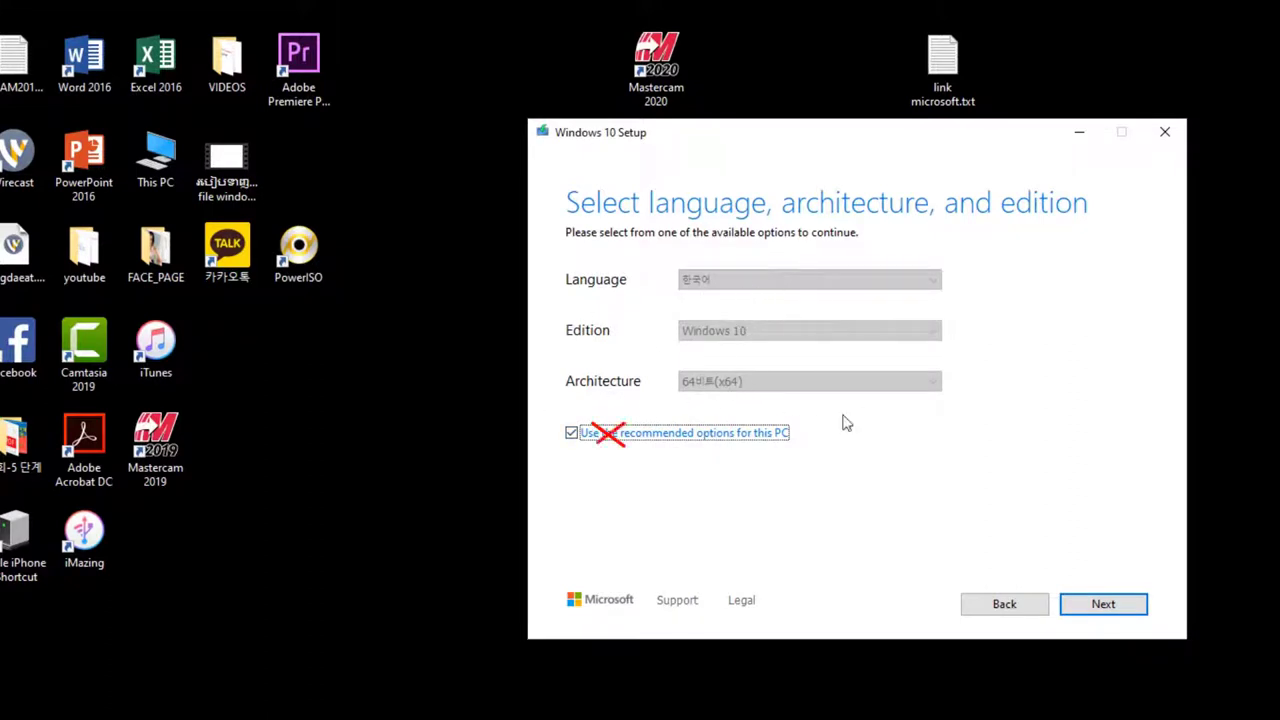
# Turn off the recommended options for this PC and set the language to English (United States).
pyautogui.click(590, 440)
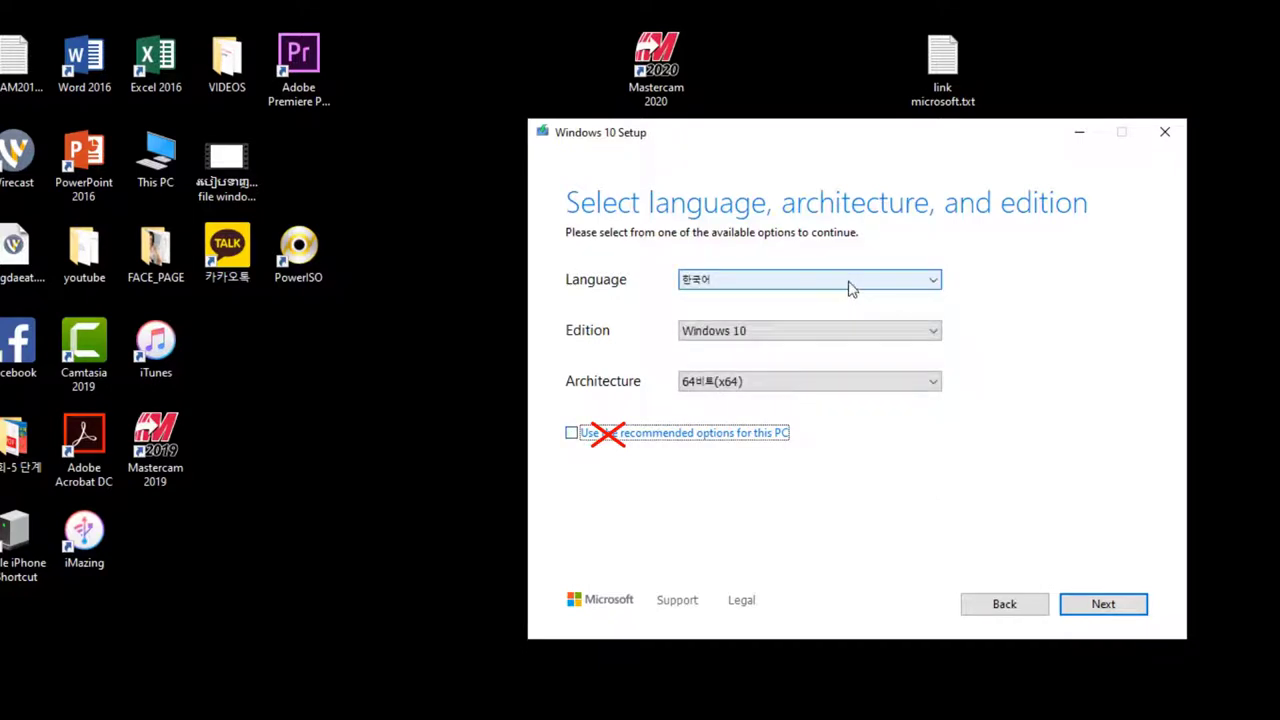
pyautogui.click(850, 287)
pyautogui.scroll(2, 849, 310)
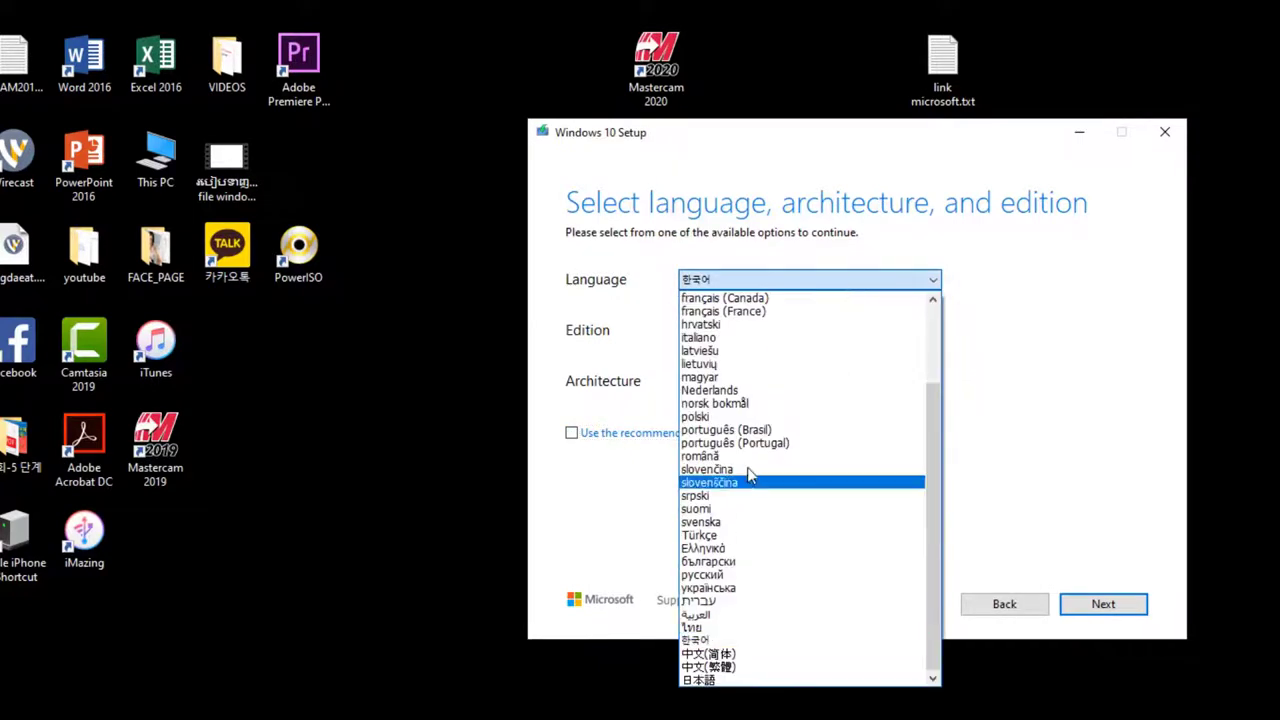
pyautogui.scroll(2, 760, 383)
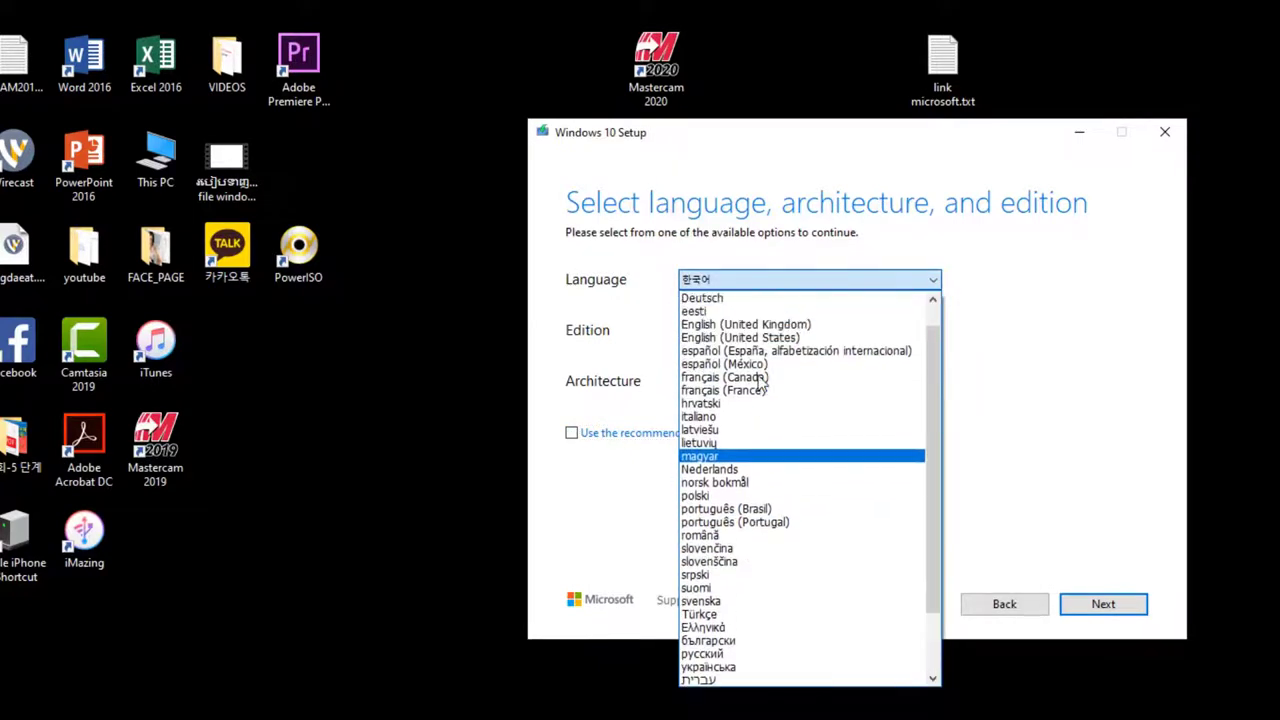
pyautogui.click(772, 334)
# Select the Windows 10 edition with the 64-bit (x64) architecture and continue to the media choice.
pyautogui.click(820, 337)
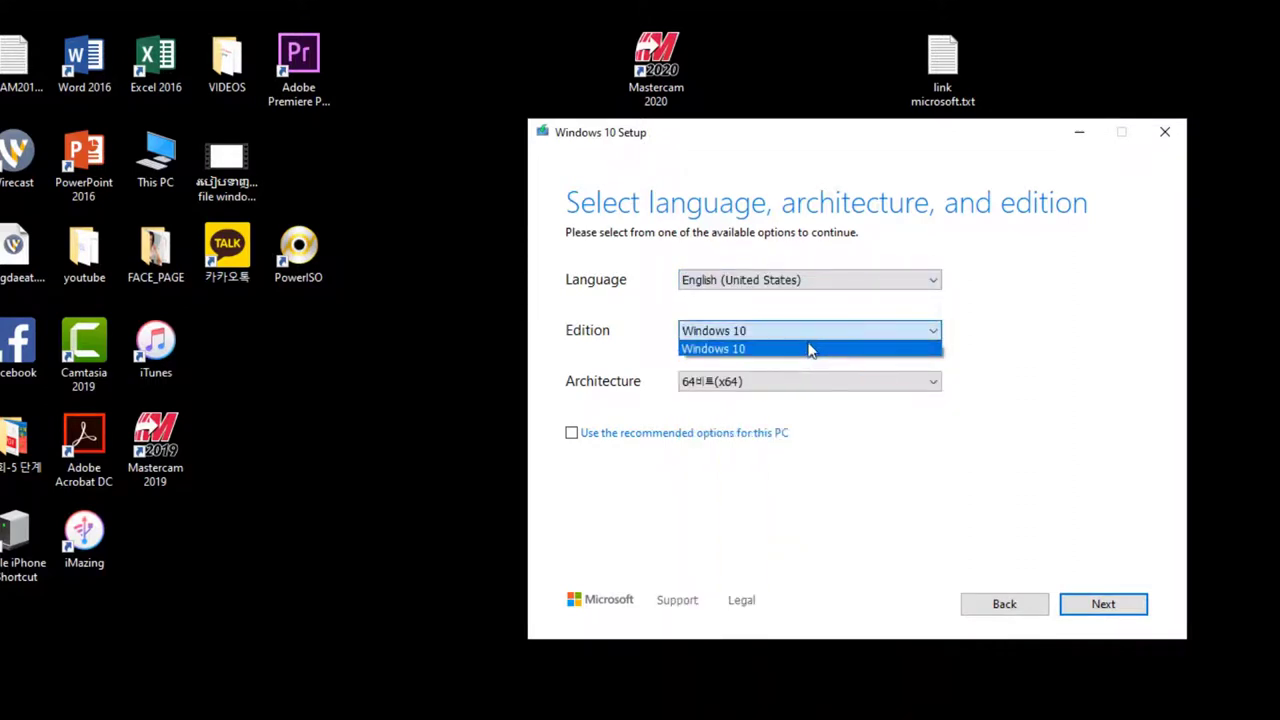
pyautogui.click(809, 348)
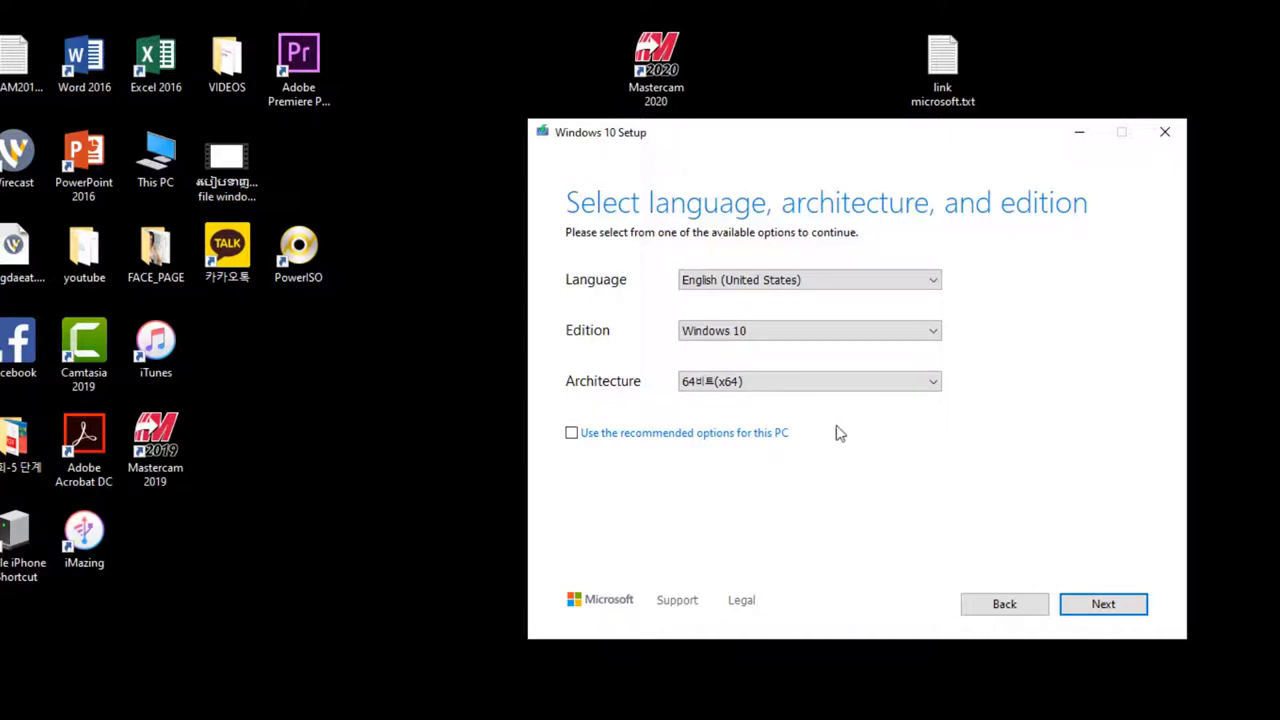
pyautogui.click(724, 384)
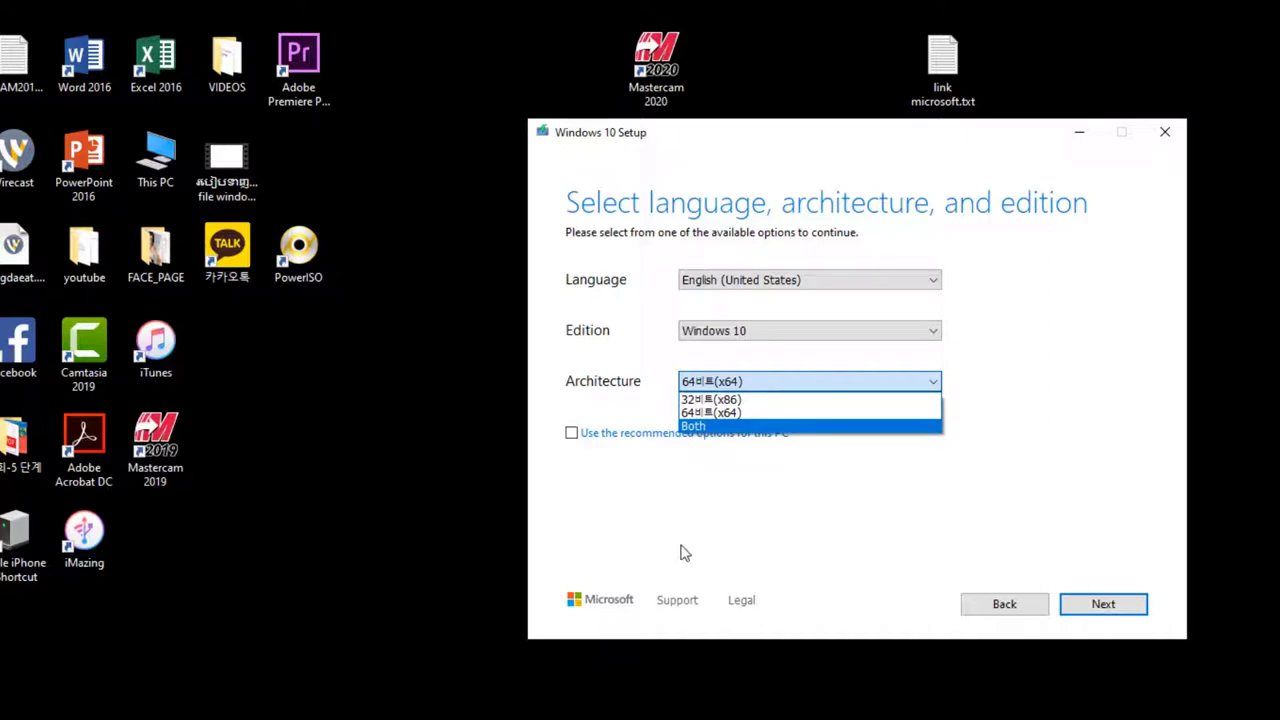
pyautogui.click(817, 413)
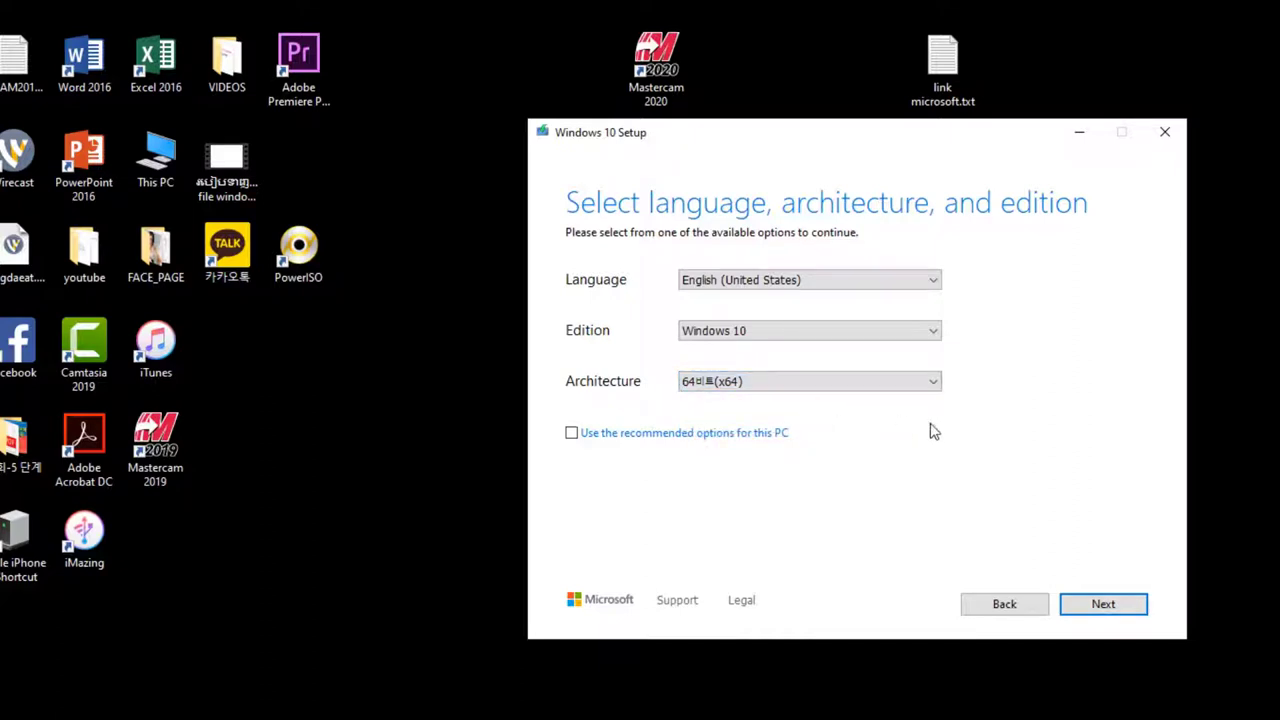
pyautogui.click(841, 390)
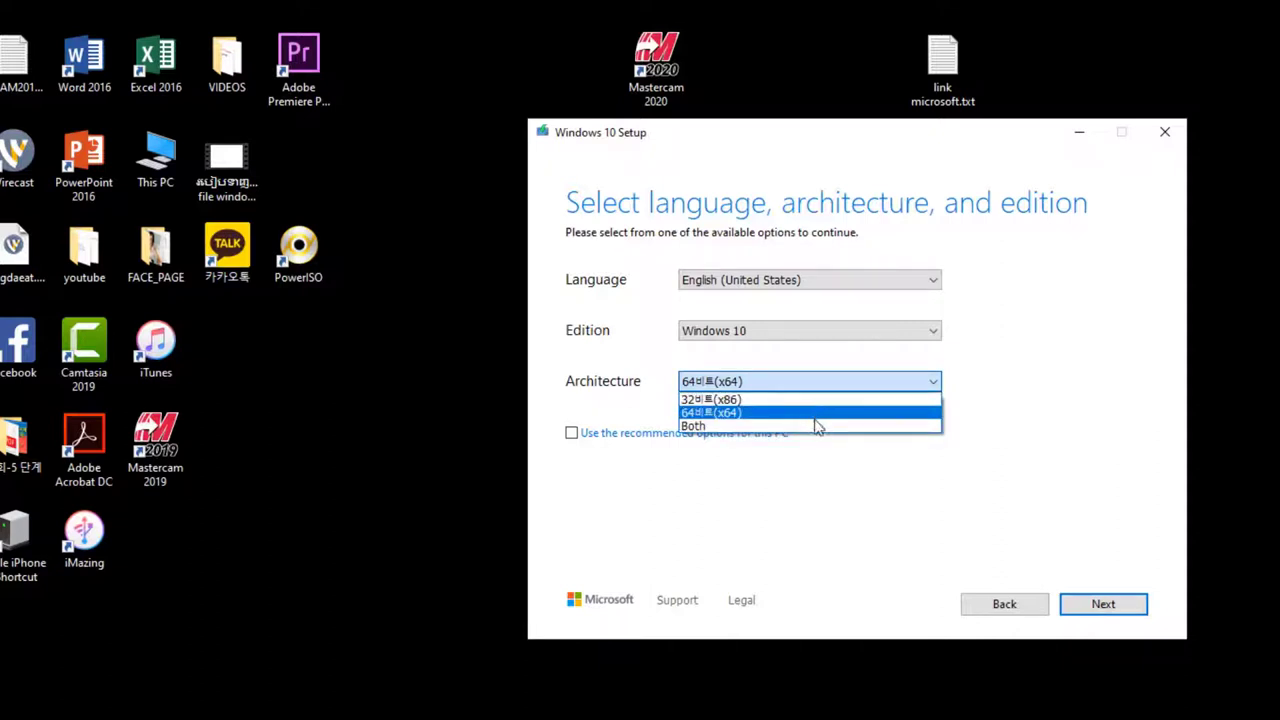
pyautogui.click(898, 498)
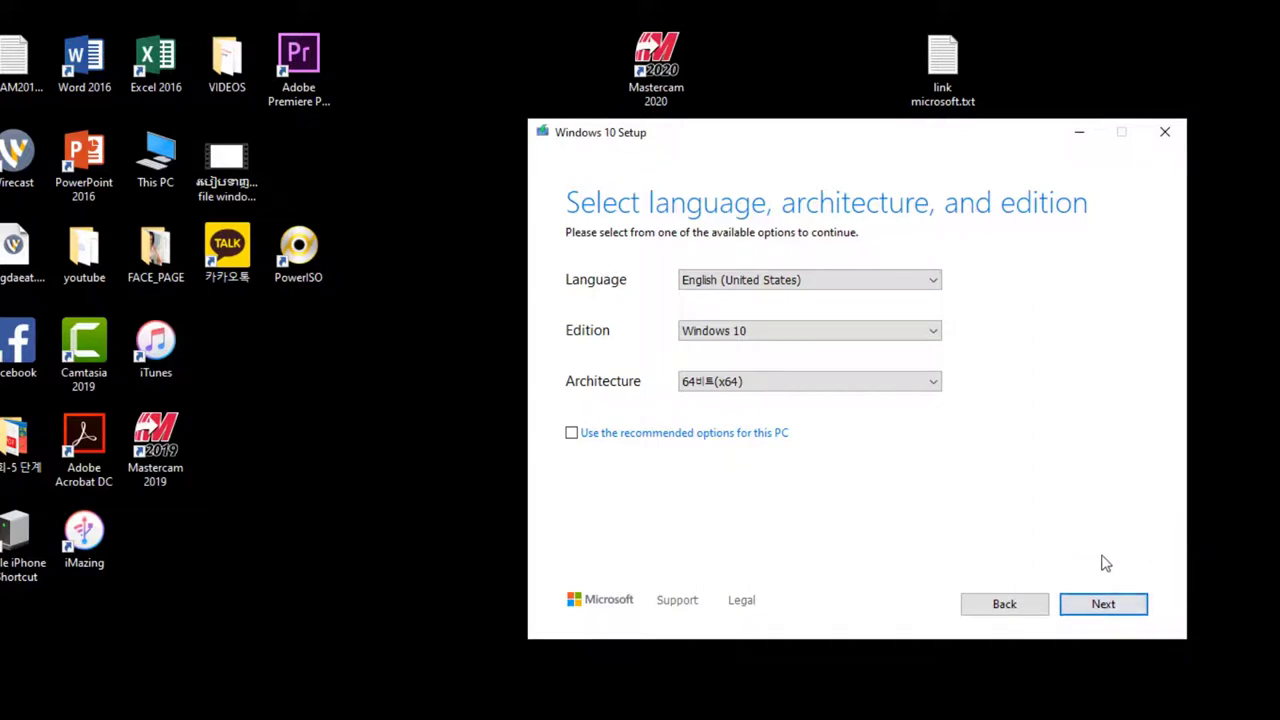
pyautogui.click(1118, 606)
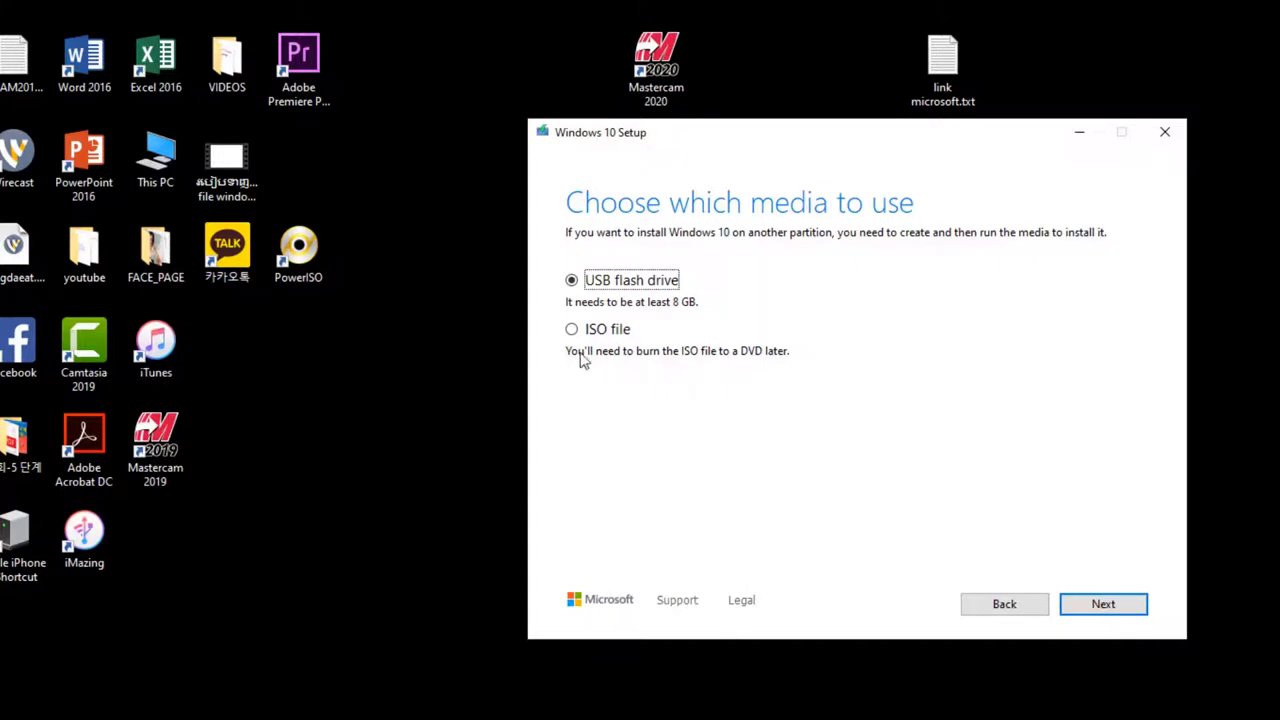
# Choose the USB flash drive as the installation media and continue to the drive selection.
pyautogui.click(608, 330)
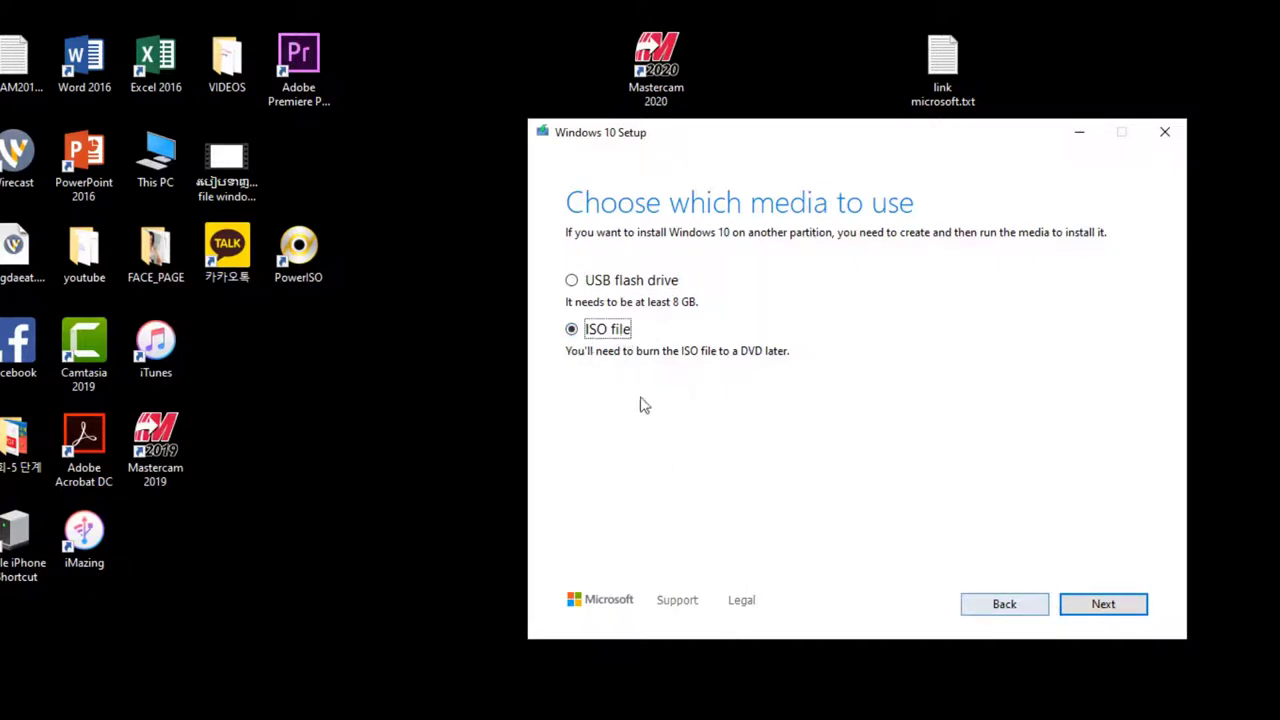
pyautogui.click(598, 283)
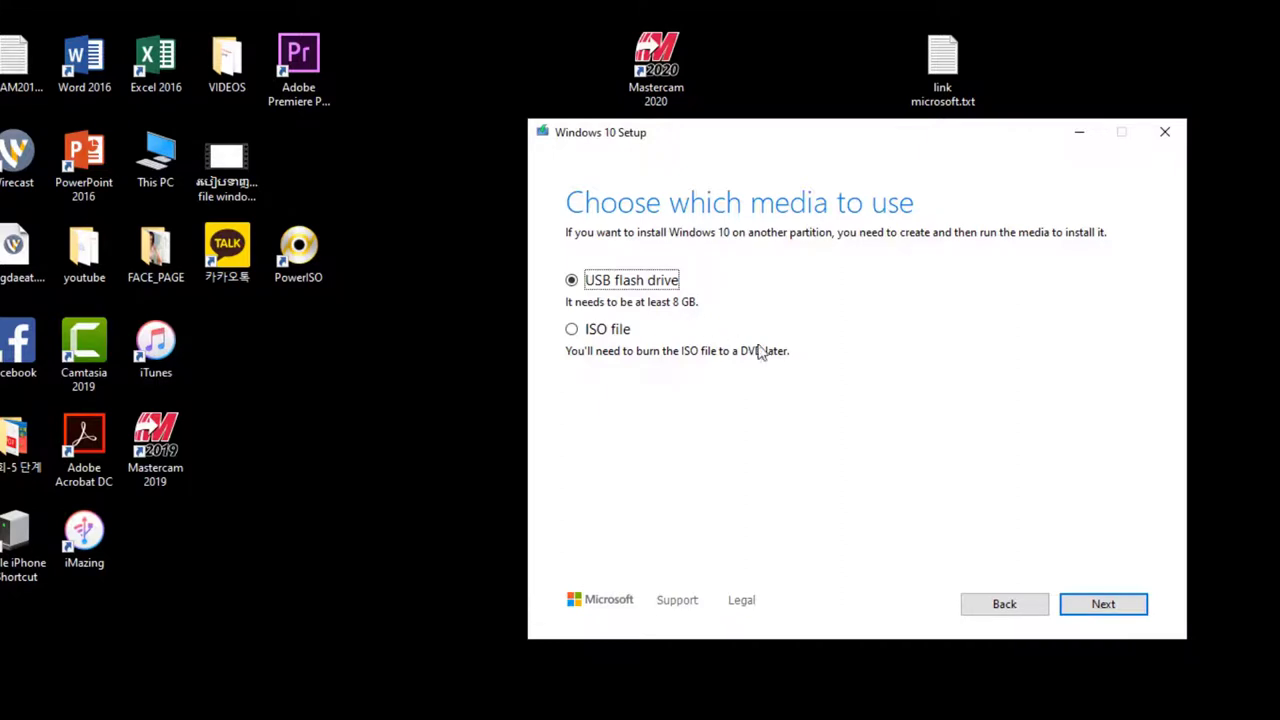
pyautogui.click(1109, 611)
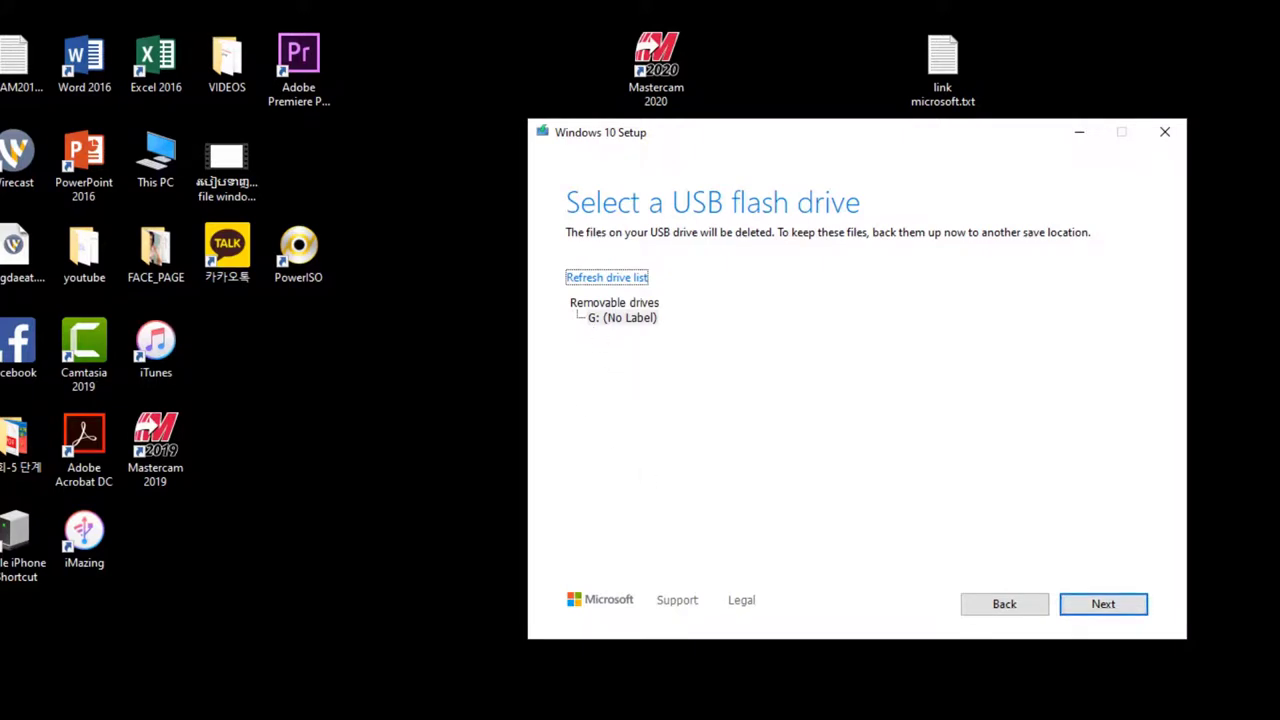
# Look up USB Drive (G:) in File Explorer to verify the target drive's letter, and close File Explorer.
pyautogui.press('super+e')
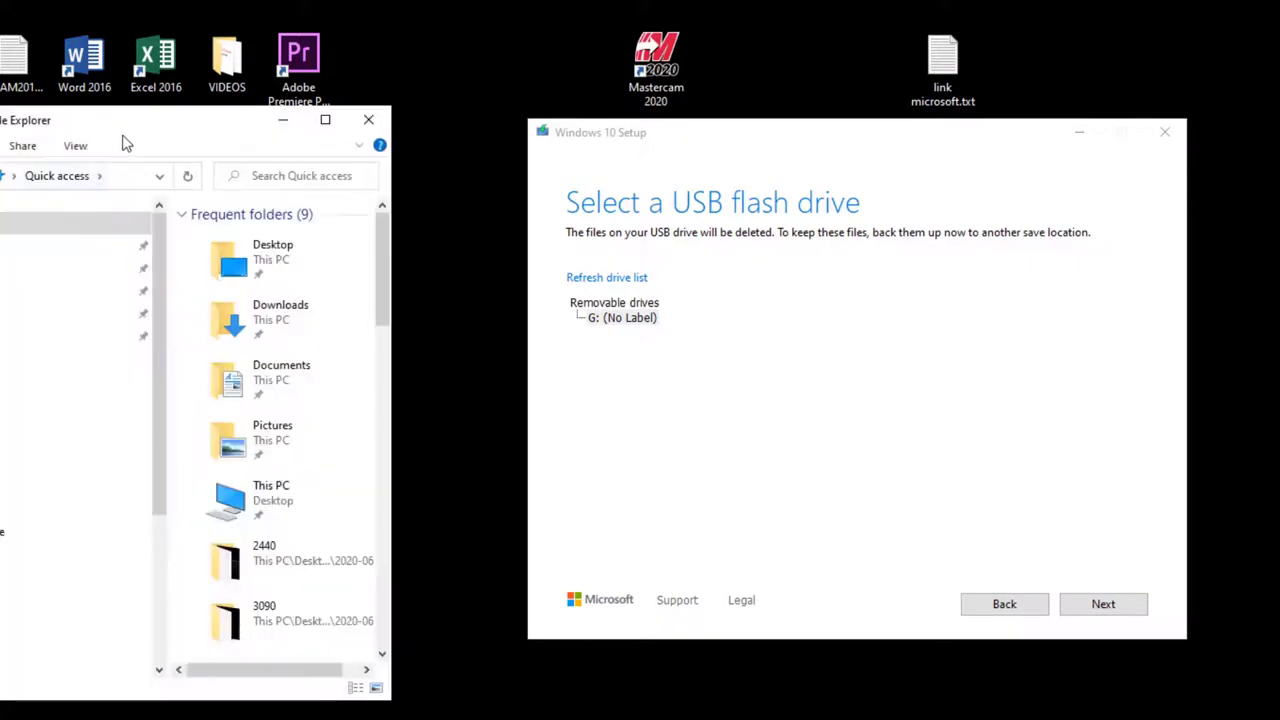
pyautogui.scroll(-3, 215, 560)
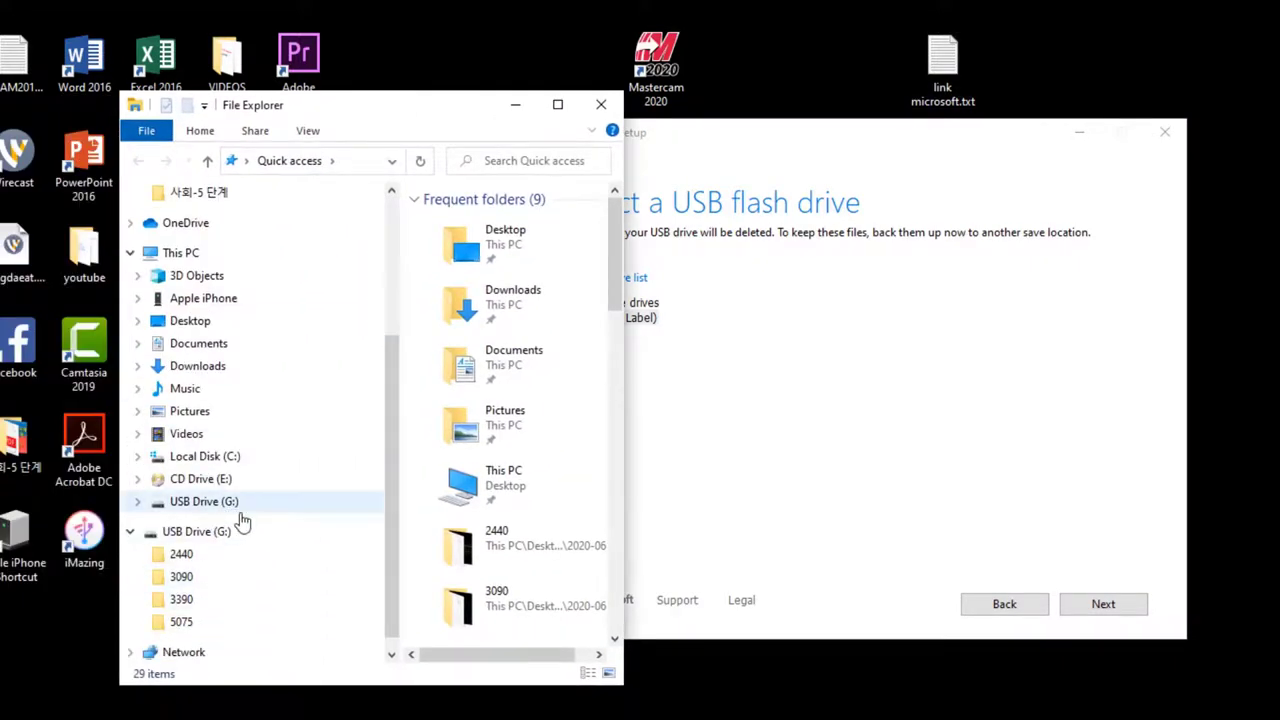
pyautogui.click(603, 103)
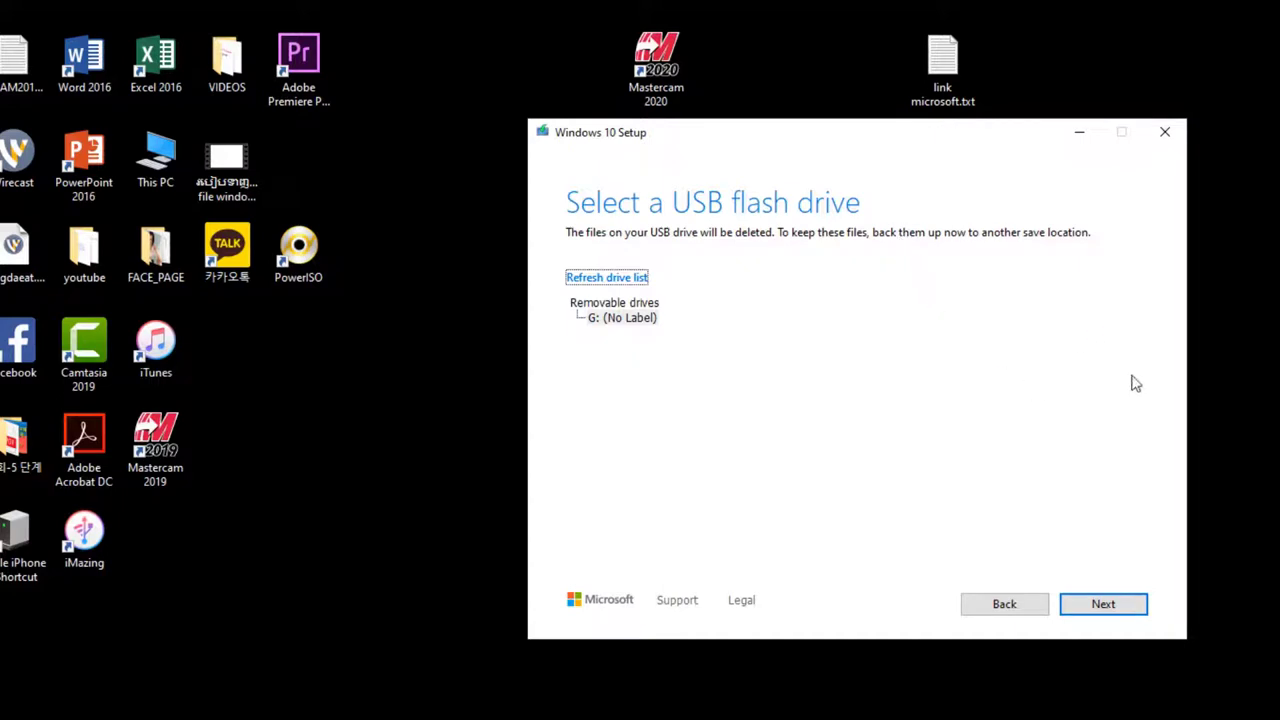
# Accept removable drive G: as the target and let the tool download and create the Windows 10 media.
pyautogui.click(1100, 604)
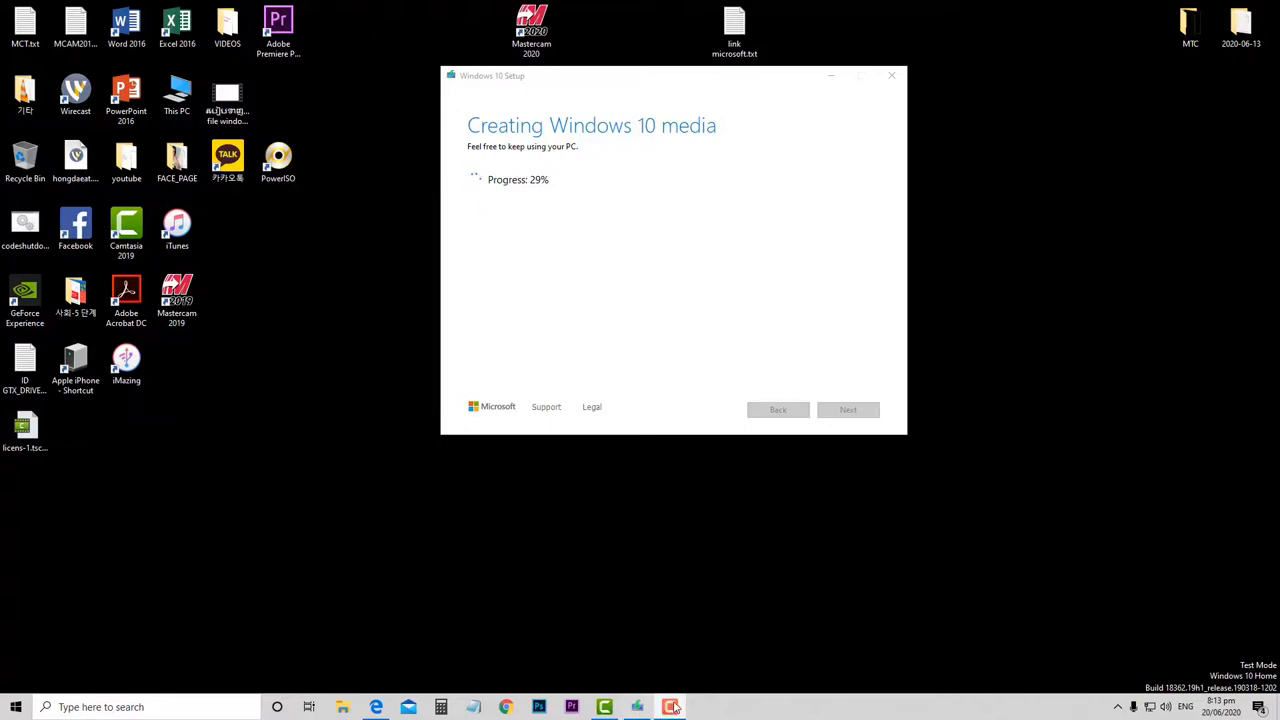
pyautogui.moveTo(682, 705)
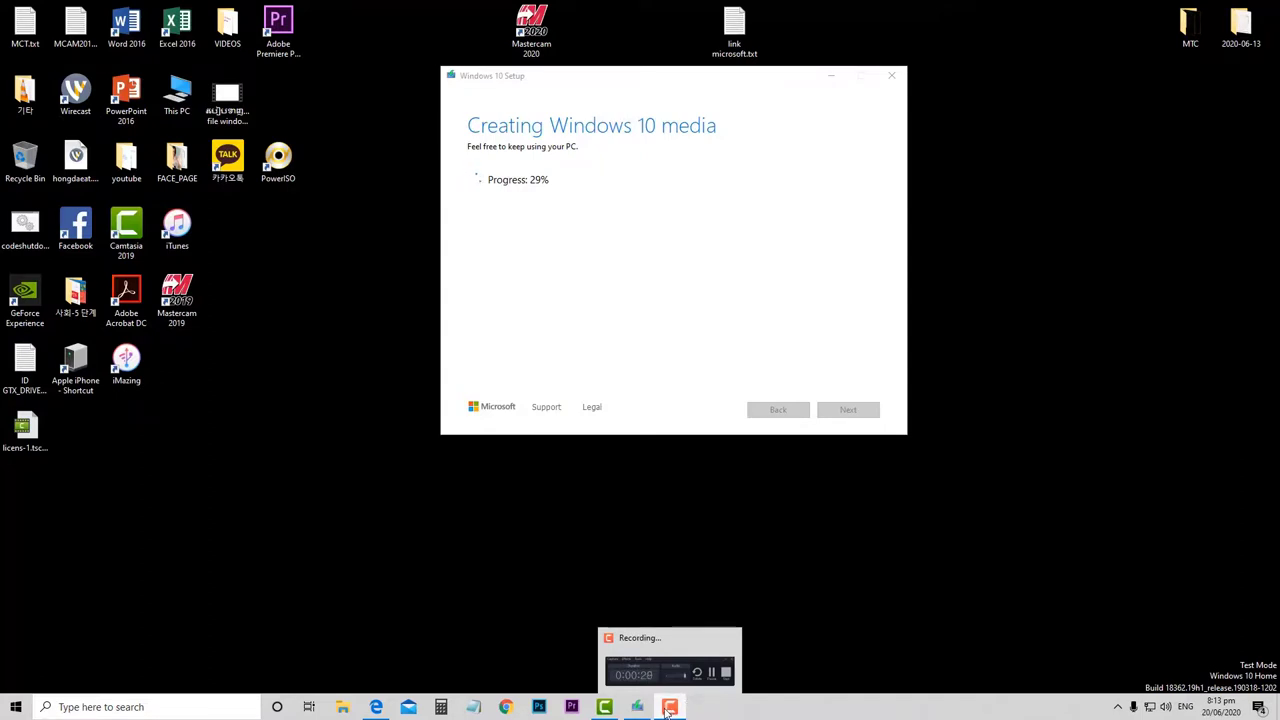
pyautogui.moveTo(637, 707)
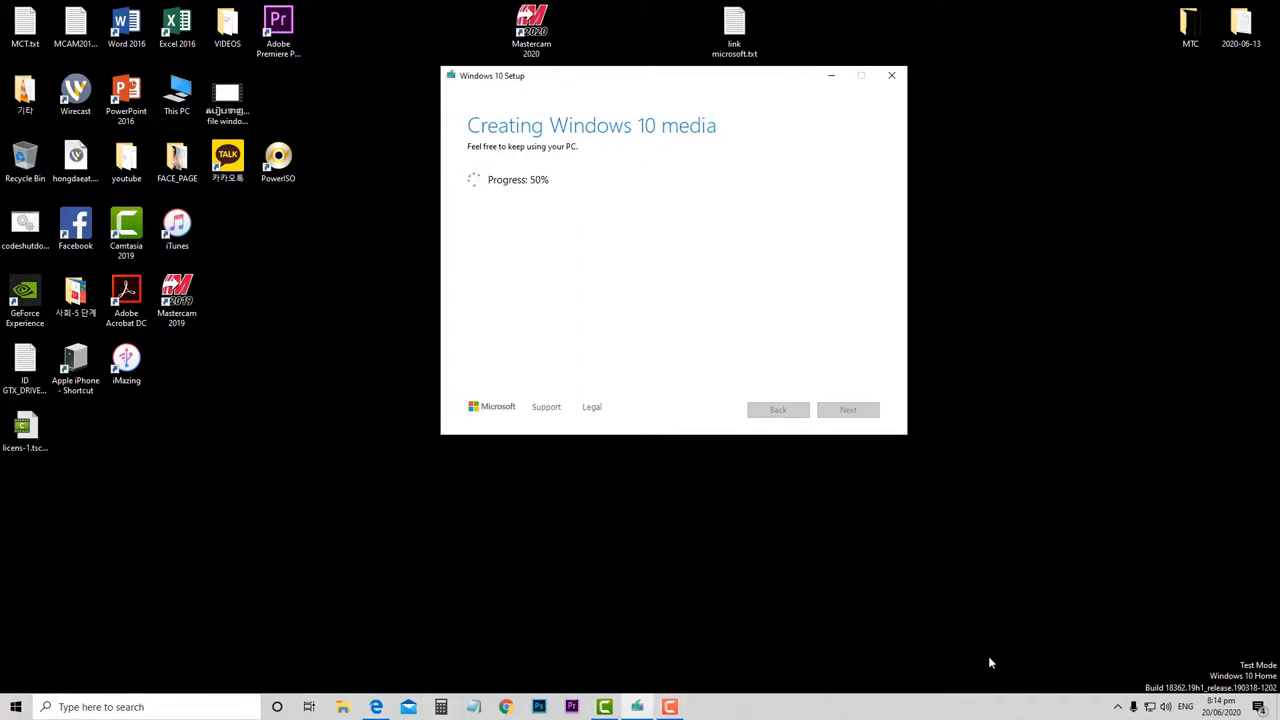
pyautogui.click(670, 707)
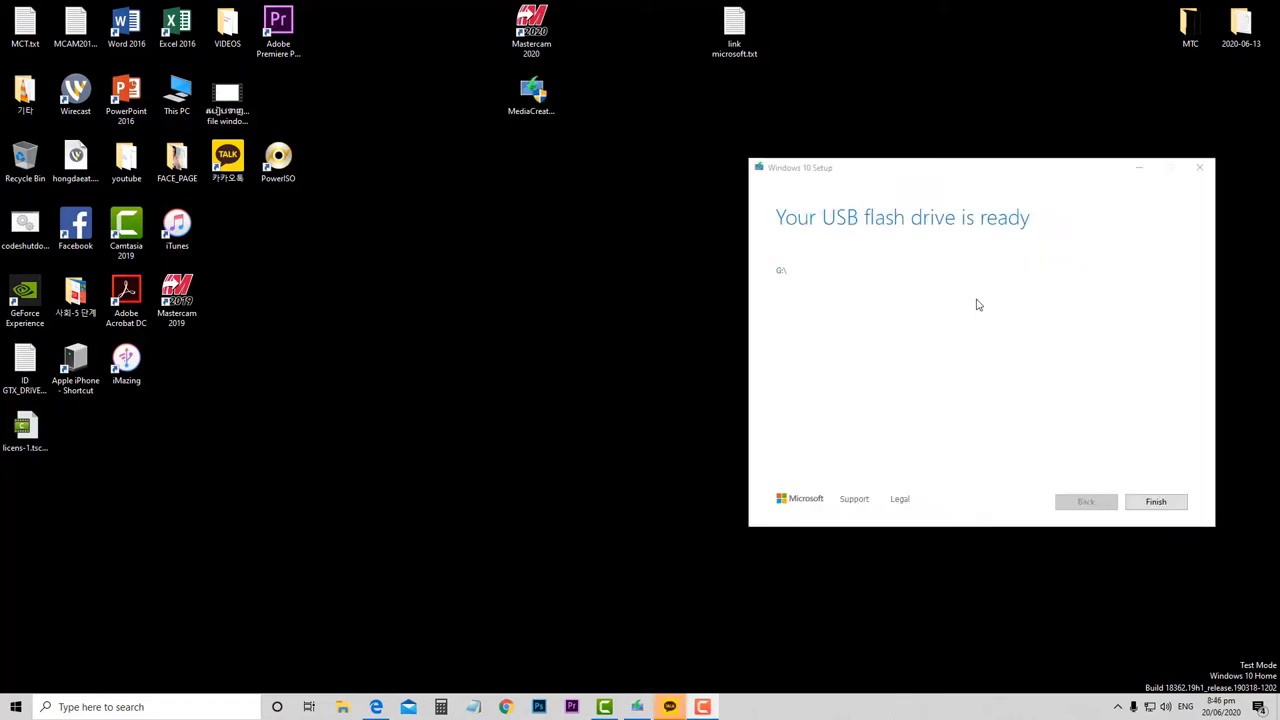
# Finish Windows 10 Setup once the USB flash drive is ready, and refresh the desktop.
pyautogui.moveTo(963, 166); pyautogui.dragTo(811, 131)
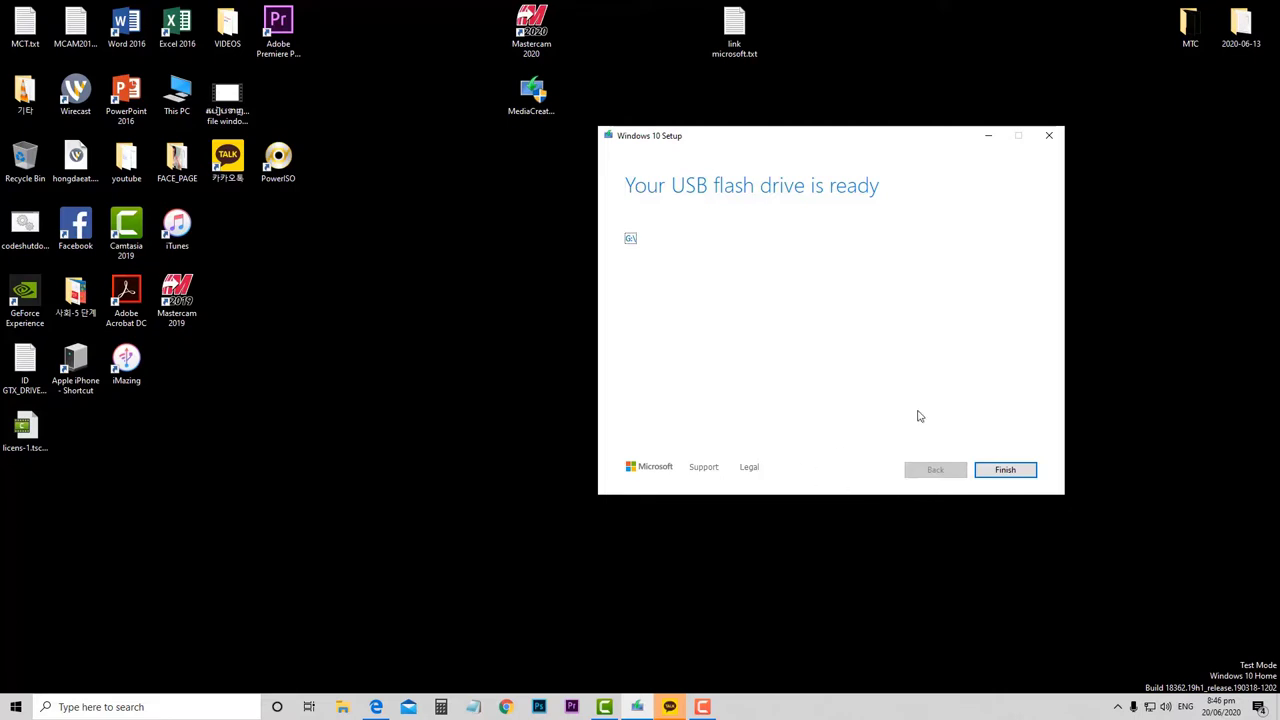
pyautogui.click(1020, 472)
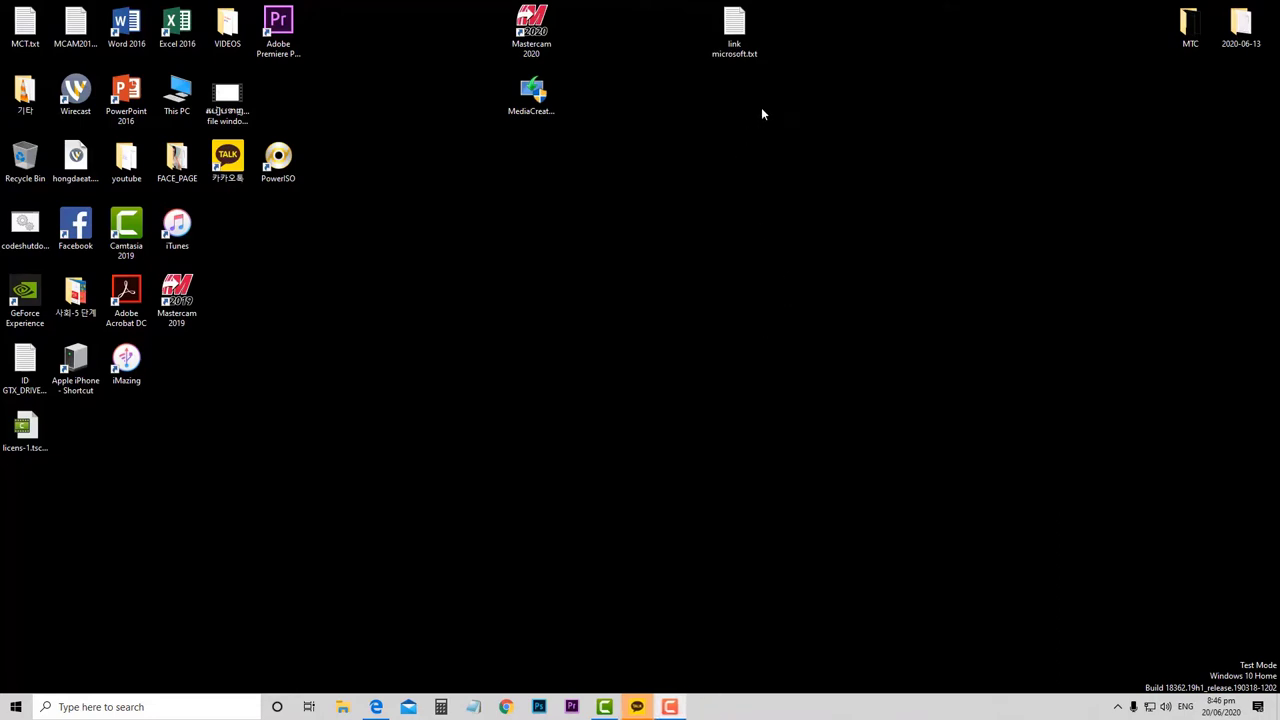
pyautogui.rightClick(761, 107)
pyautogui.click(785, 148)
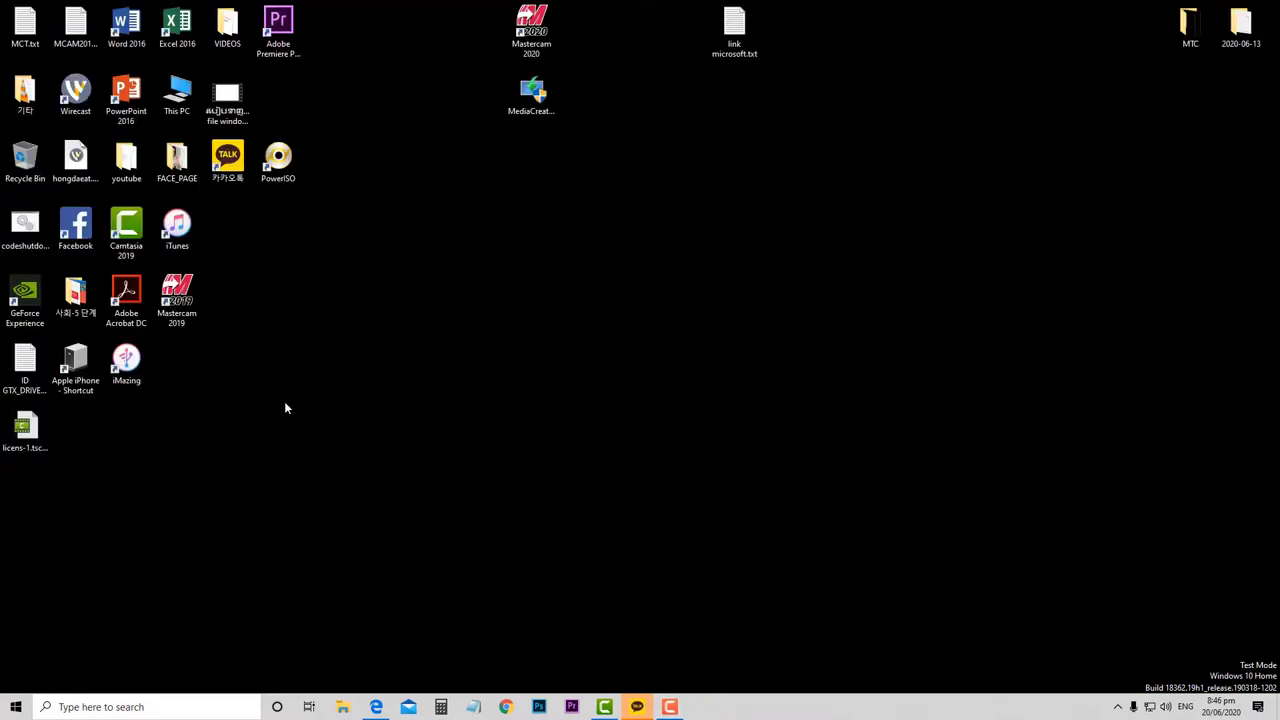
# Open the ESD-USB (G:) drive from This PC in a maximized File Explorer window to check its installation files.
pyautogui.click(341, 707)
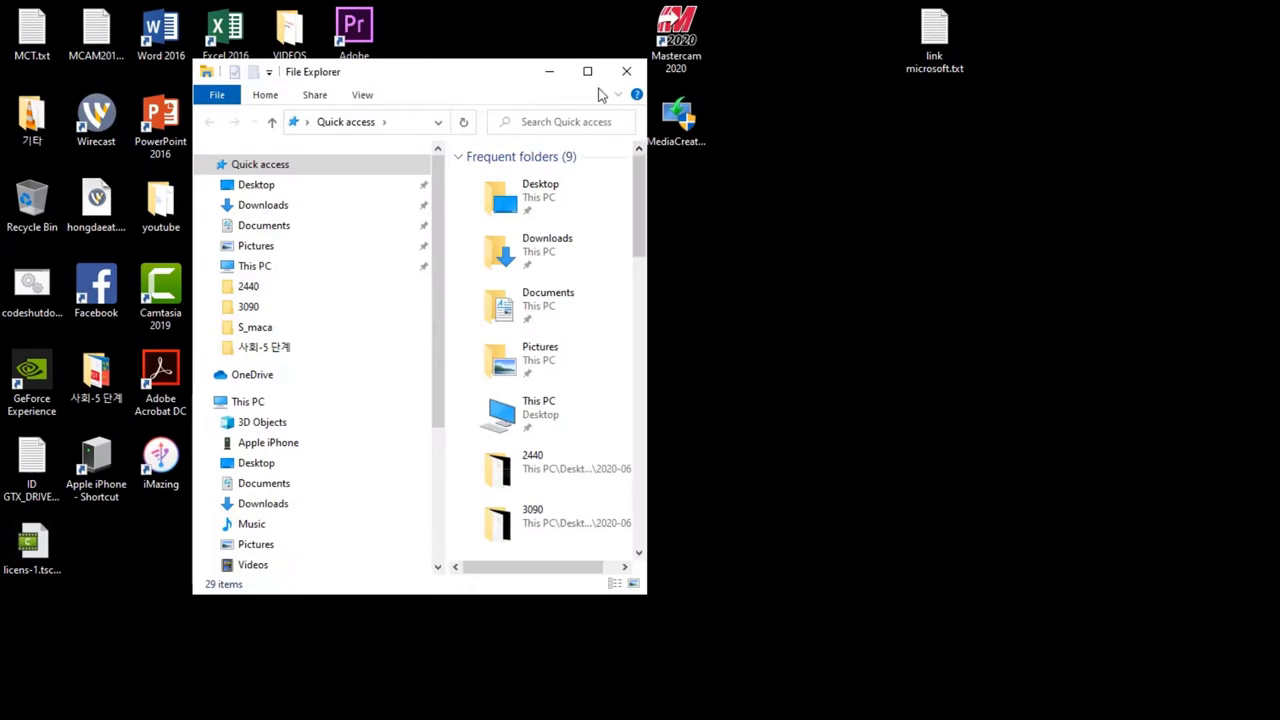
pyautogui.click(585, 72)
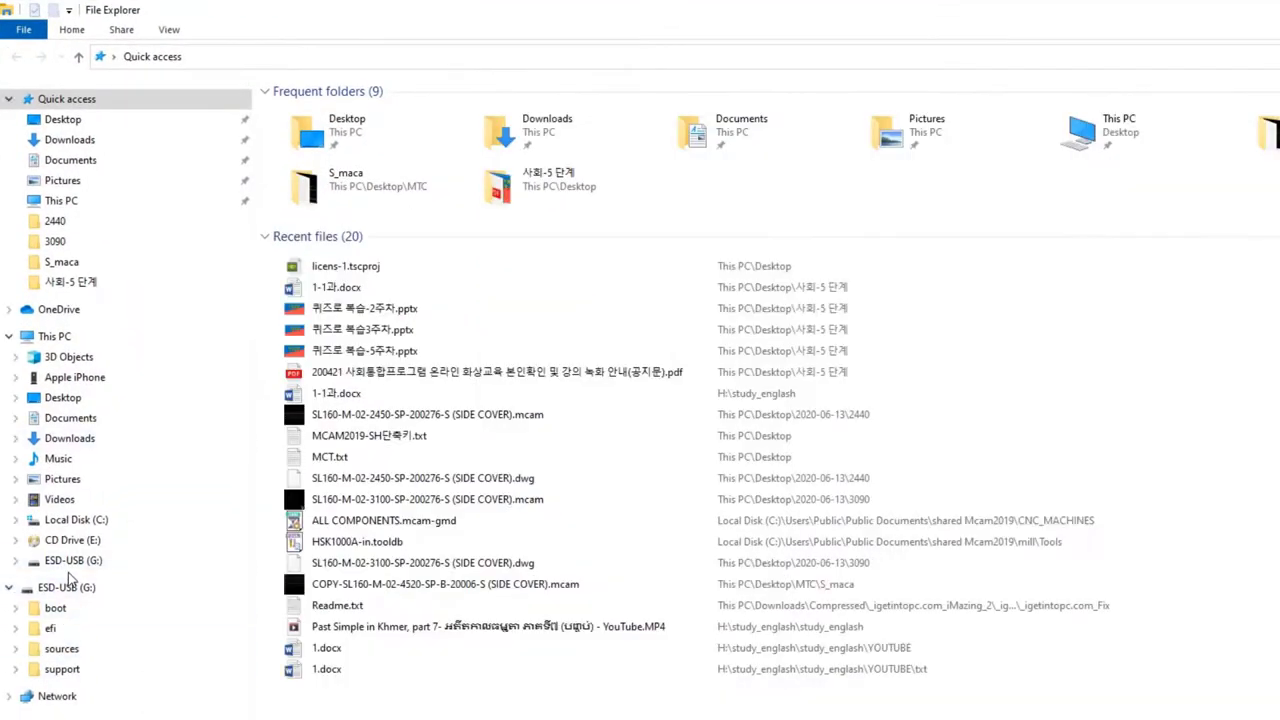
pyautogui.click(100, 343)
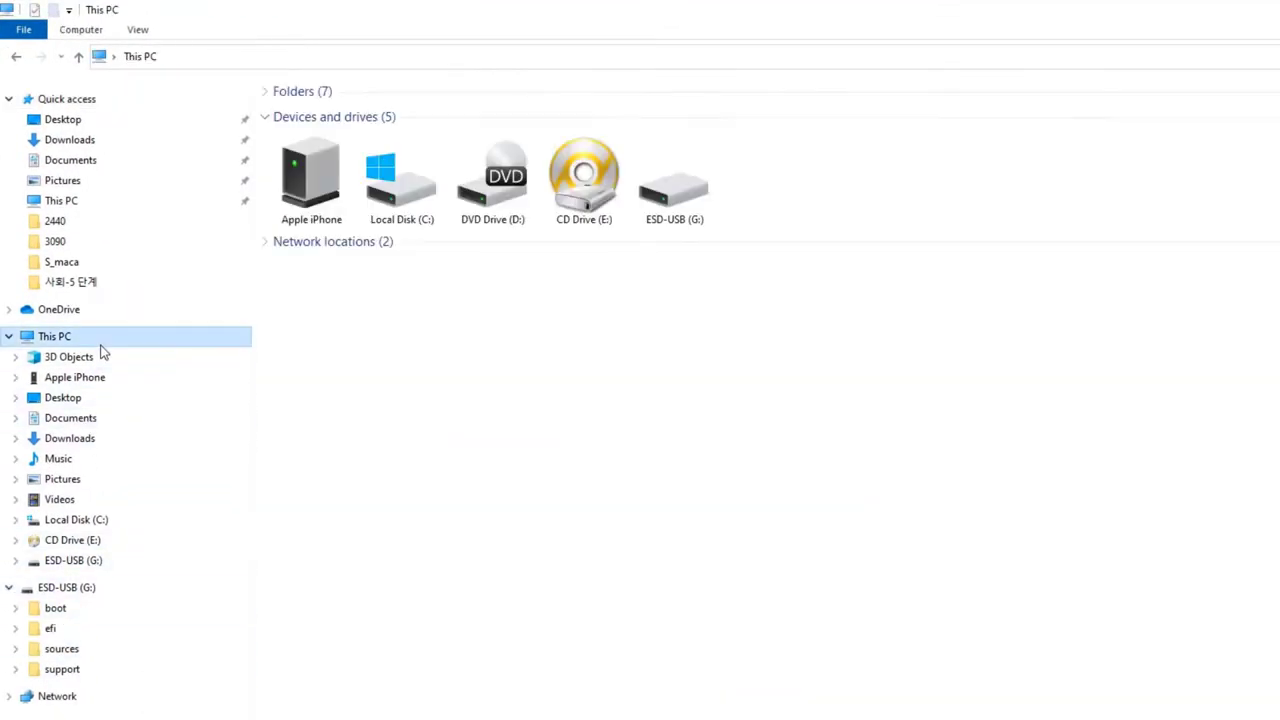
pyautogui.doubleClick(700, 212)
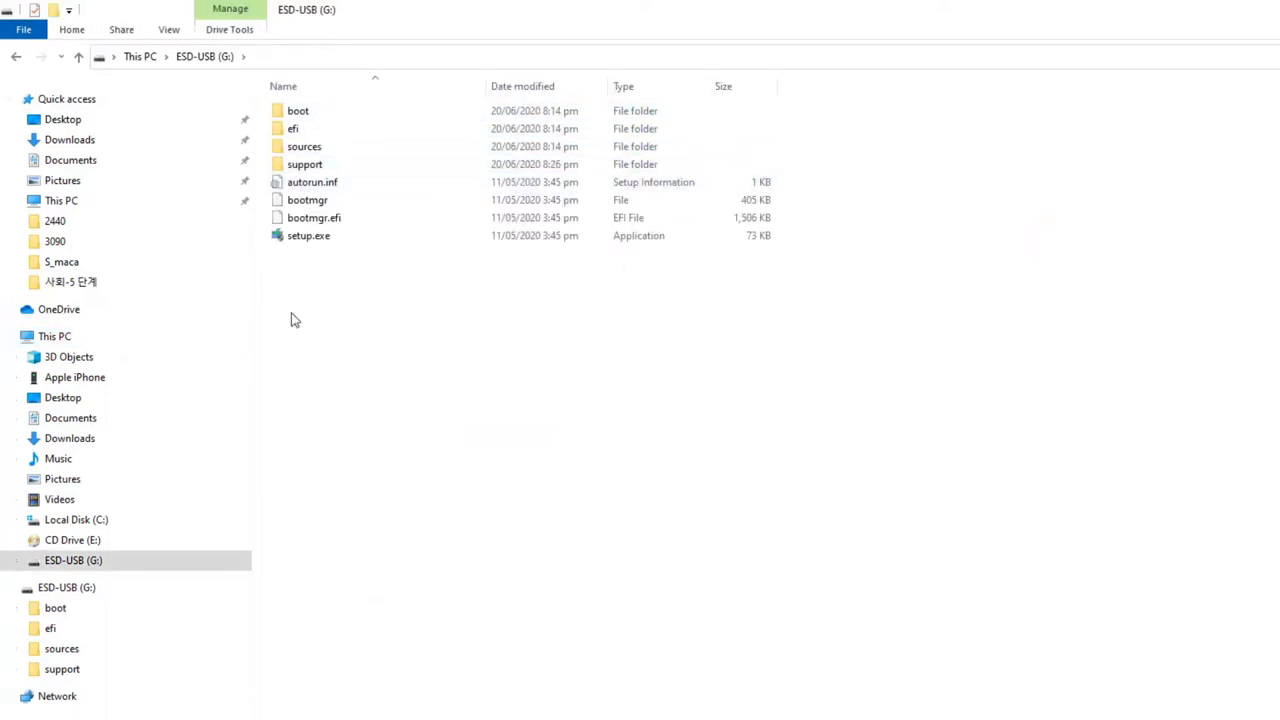
# Restore the ESD-USB (G:) window to its smaller size, move it clear of the desktop icons, and refresh the desktop.
pyautogui.moveTo(604, 6); pyautogui.dragTo(822, 96)
pyautogui.click(1121, 137)
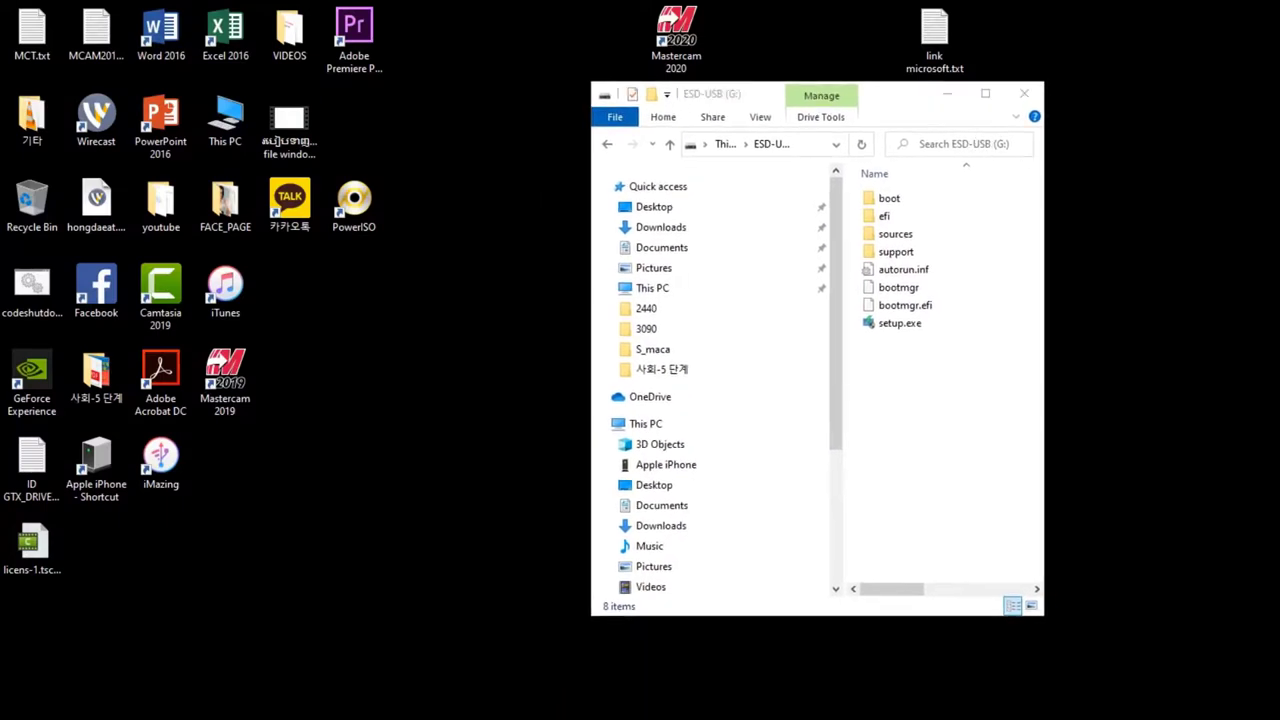
pyautogui.moveTo(912, 103); pyautogui.dragTo(1006, 221)
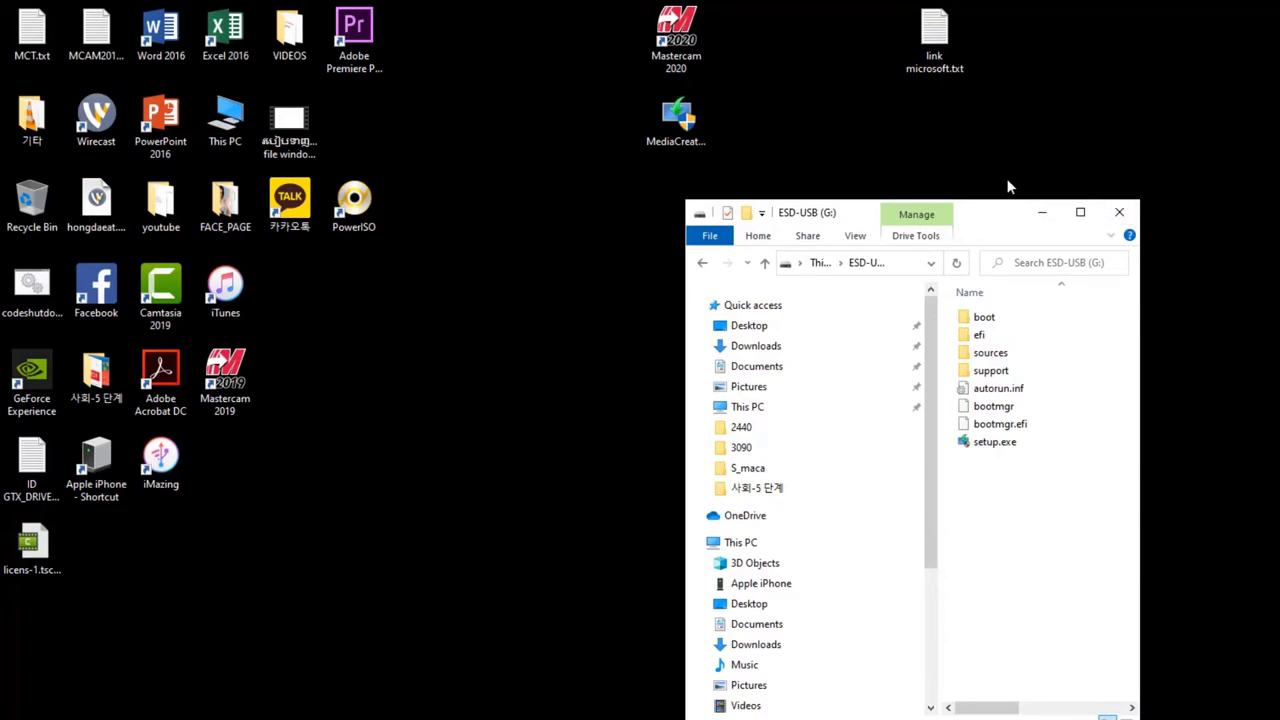
pyautogui.click(1277, 206)
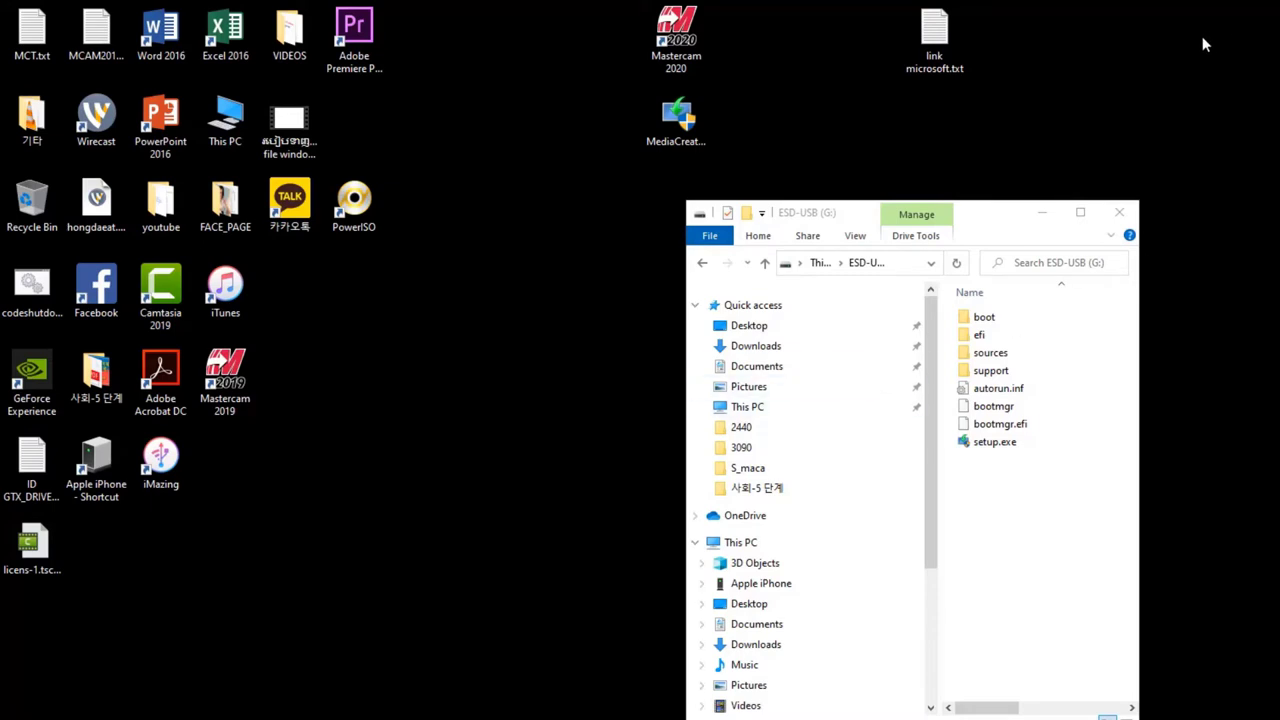
pyautogui.rightClick(1238, 68)
pyautogui.click(1252, 86)
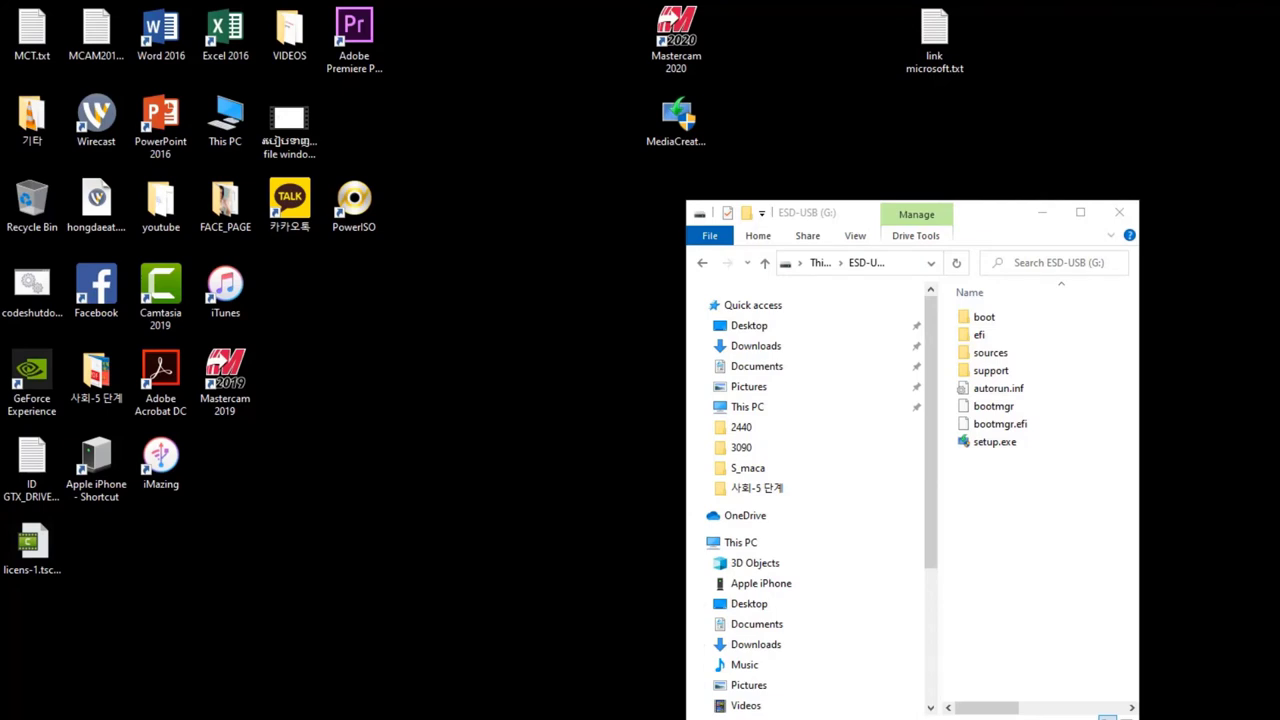